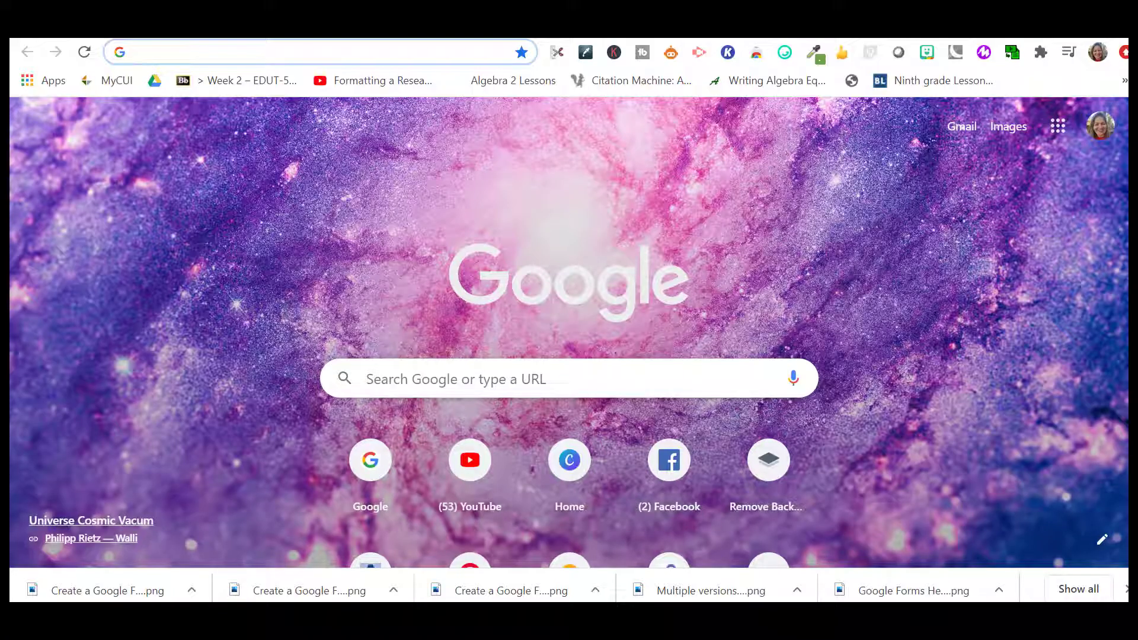
{"action": "type", "text": "slid"}
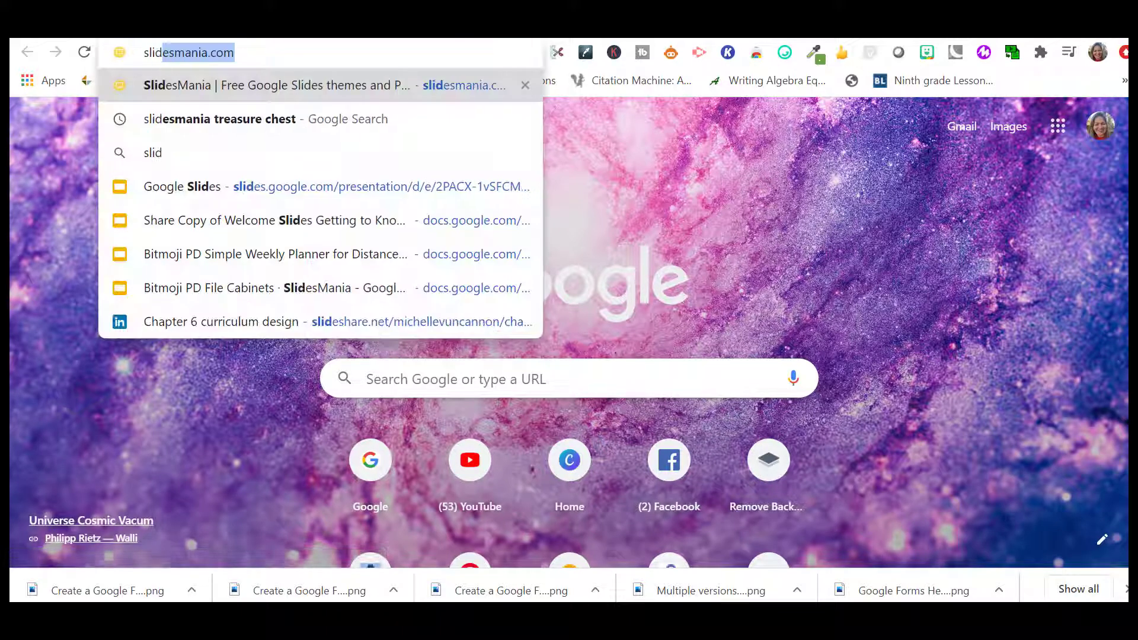
{"action": "type", "text": "esmania.com"}
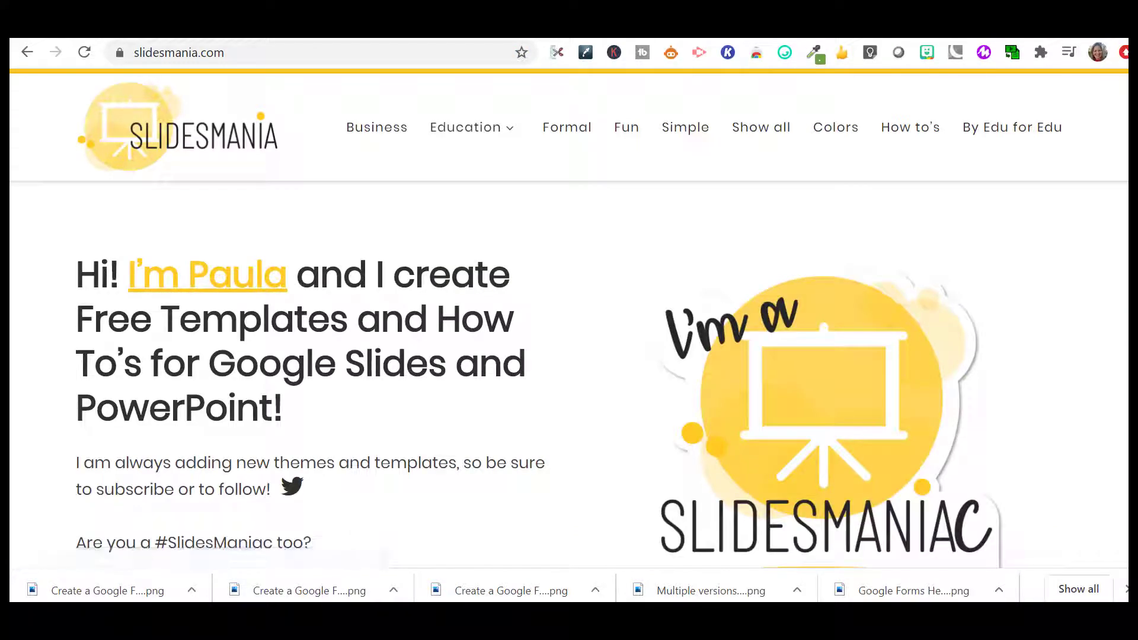
{"action": "scroll", "coordinate": [569, 318], "scroll_direction": "down", "scroll_amount": 1}
{"action": "scroll", "coordinate": [568, 319], "scroll_direction": "down", "scroll_amount": 2}
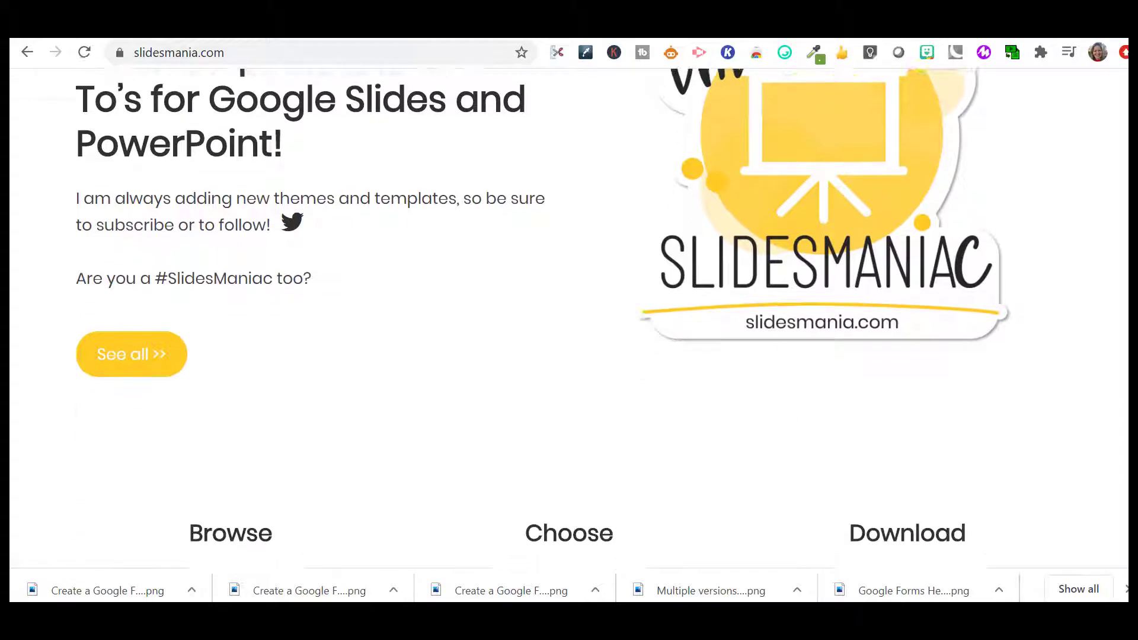
{"action": "scroll", "coordinate": [570, 319], "scroll_direction": "down", "scroll_amount": 2}
{"action": "scroll", "coordinate": [569, 319], "scroll_direction": "down", "scroll_amount": 3}
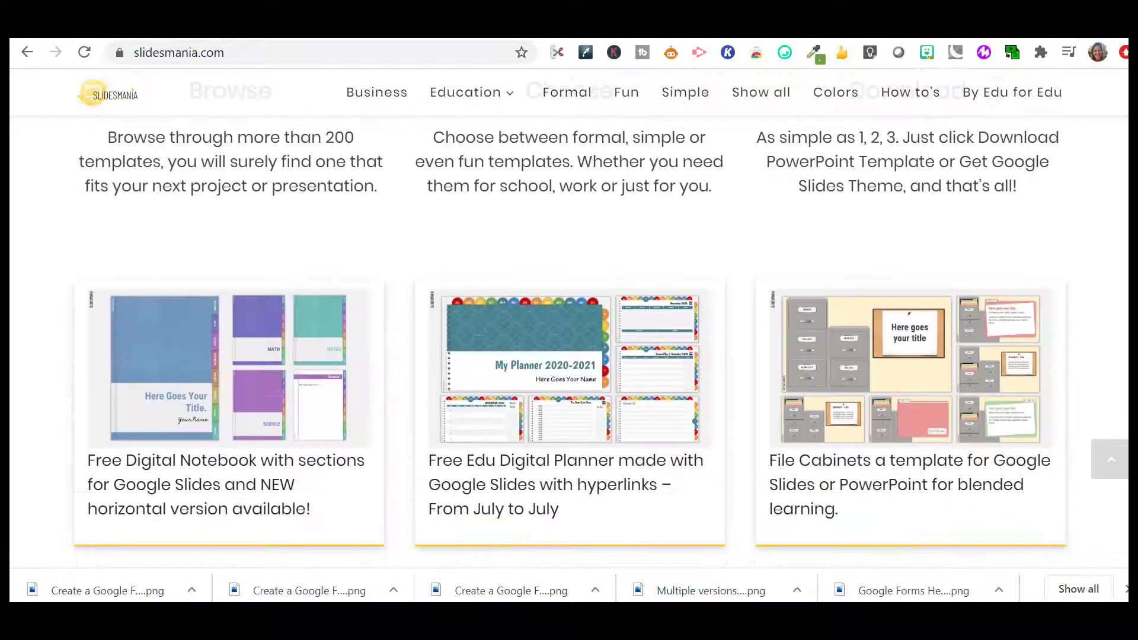
{"action": "scroll", "coordinate": [569, 318], "scroll_direction": "up", "scroll_amount": 8}
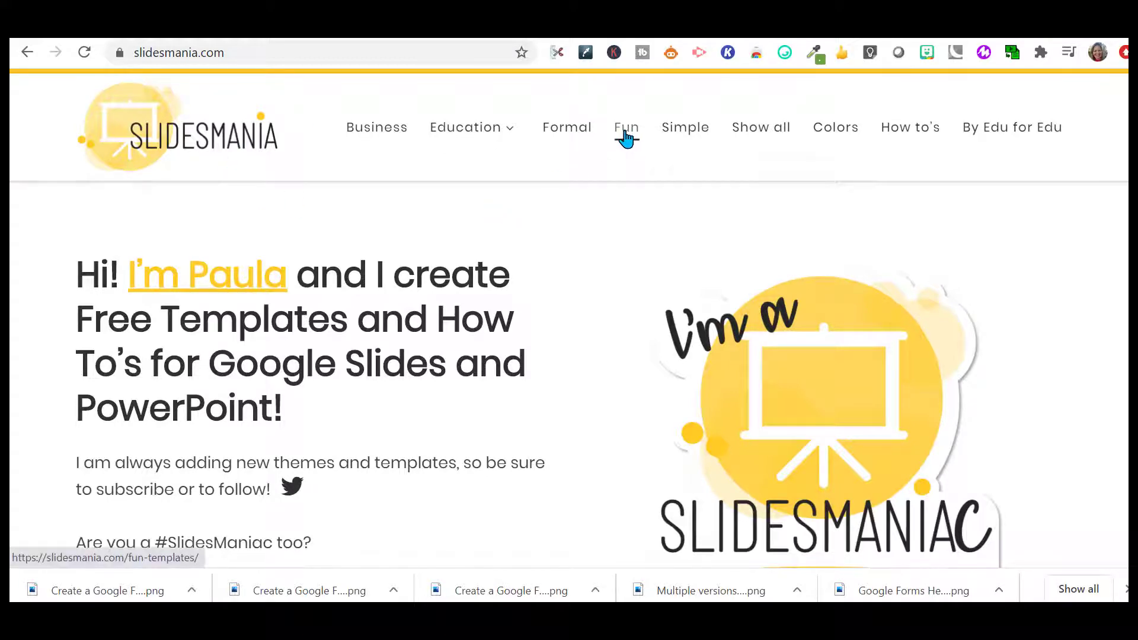
{"action": "left_click", "coordinate": [331, 61]}
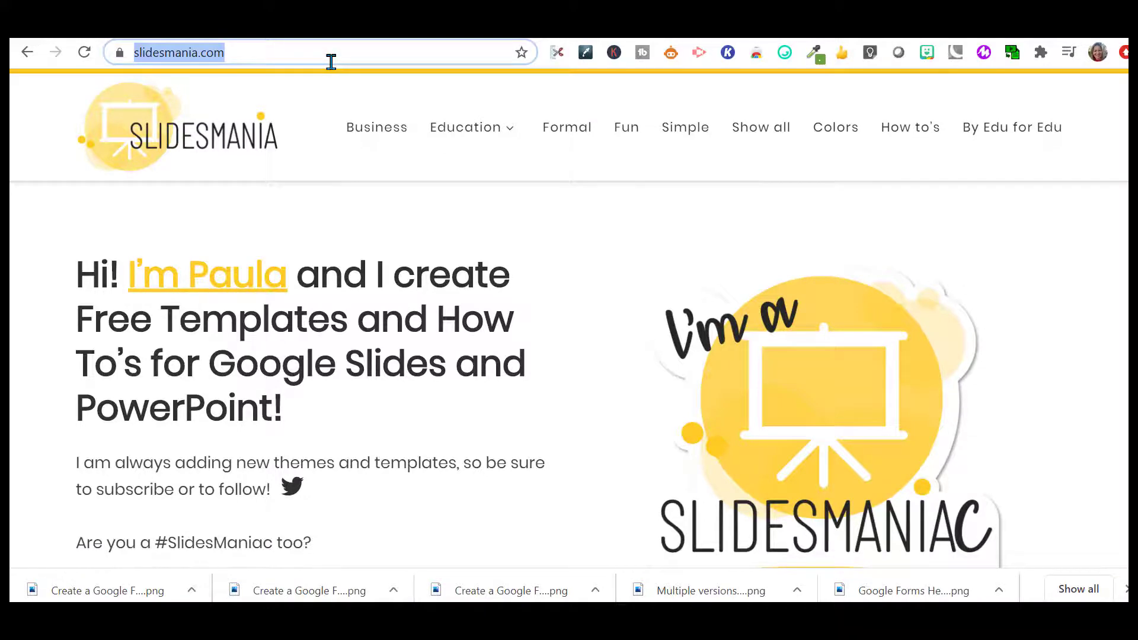
{"action": "type", "text": "slidesmania "}
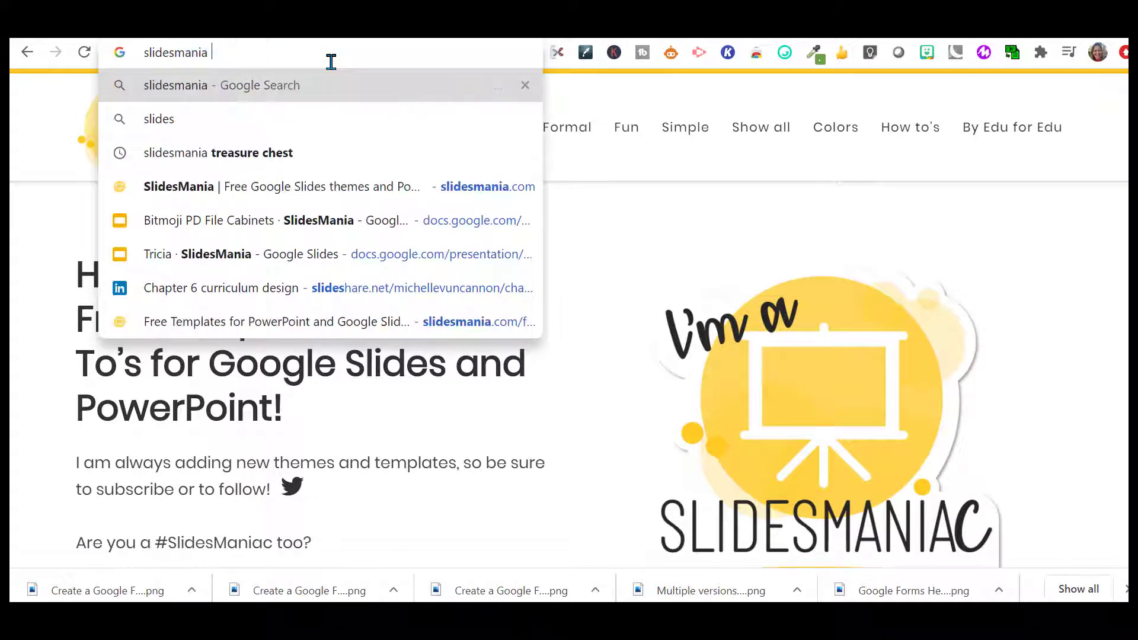
{"action": "type", "text": "treasure ch"}
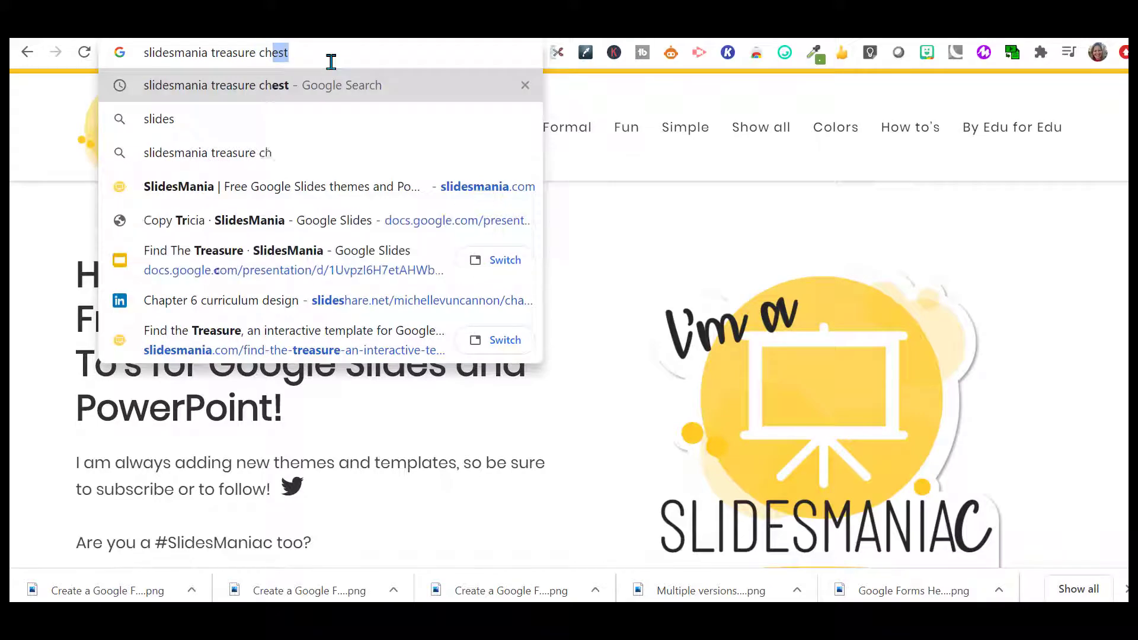
{"action": "type", "text": "est"}
- Search Google for 'slidesmania treasure chest' and choose the Find the Treasure result
{"action": "key", "text": "Return"}
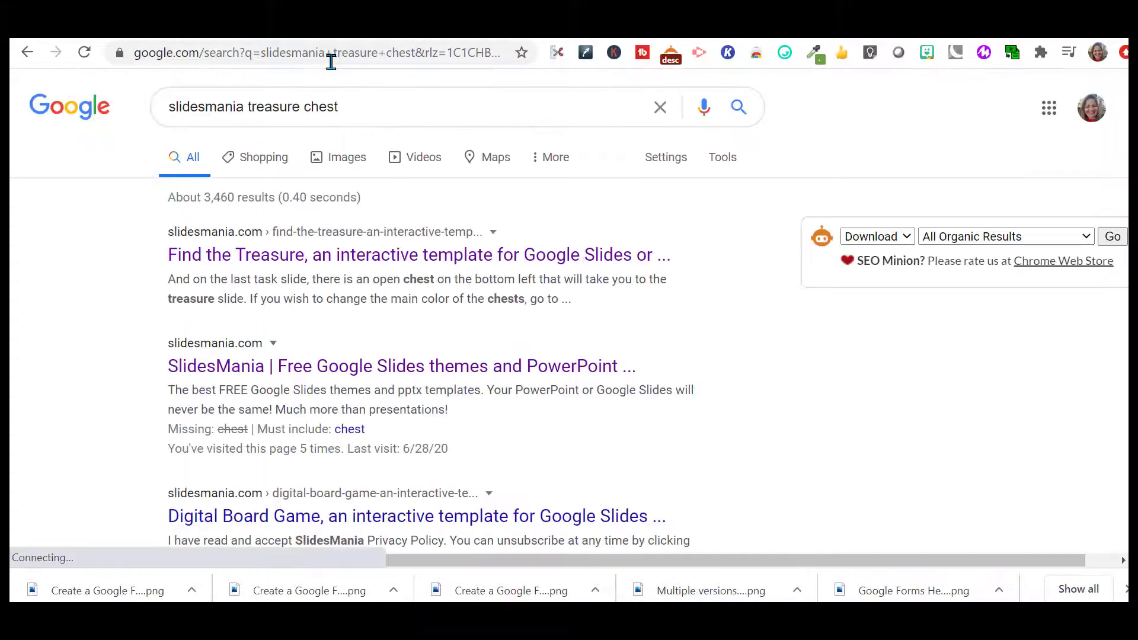
{"action": "left_click", "coordinate": [327, 258]}
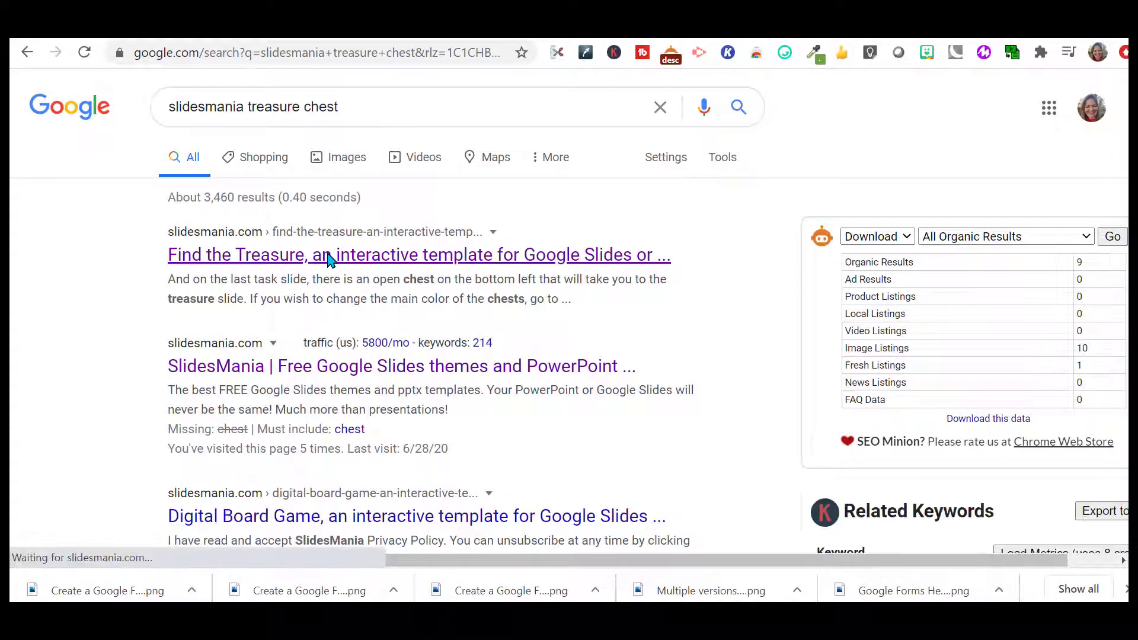
- On the SlidesMania template page, use the USE IN GOOGLE SLIDES option
{"action": "left_click_drag", "start_coordinate": [327, 262], "coordinate": [1058, 132]}
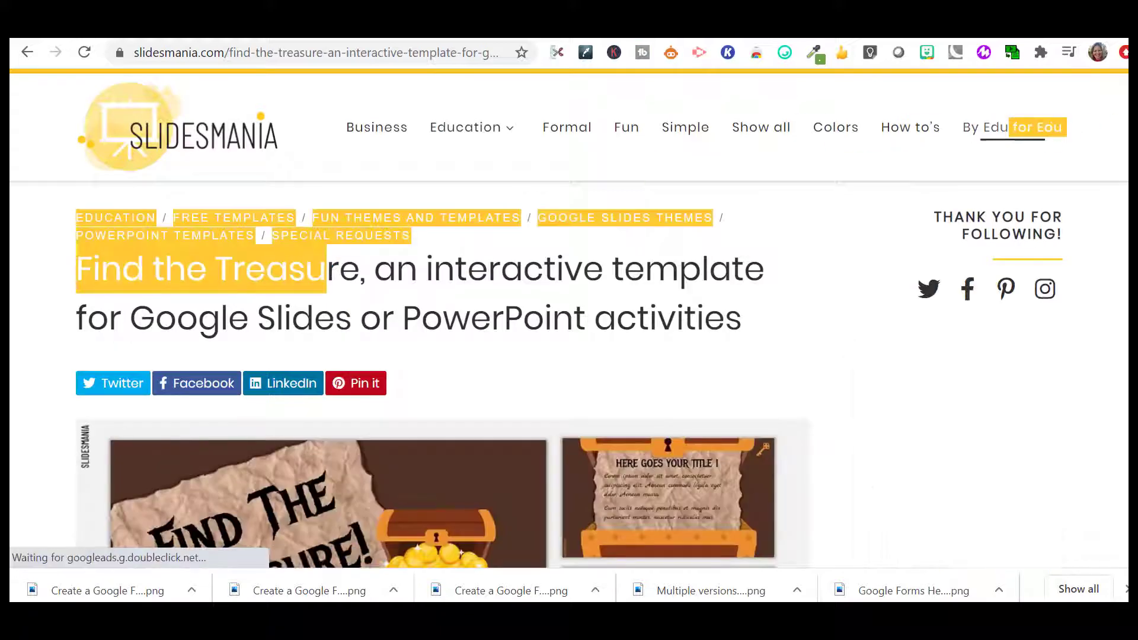
{"action": "left_click", "coordinate": [824, 260]}
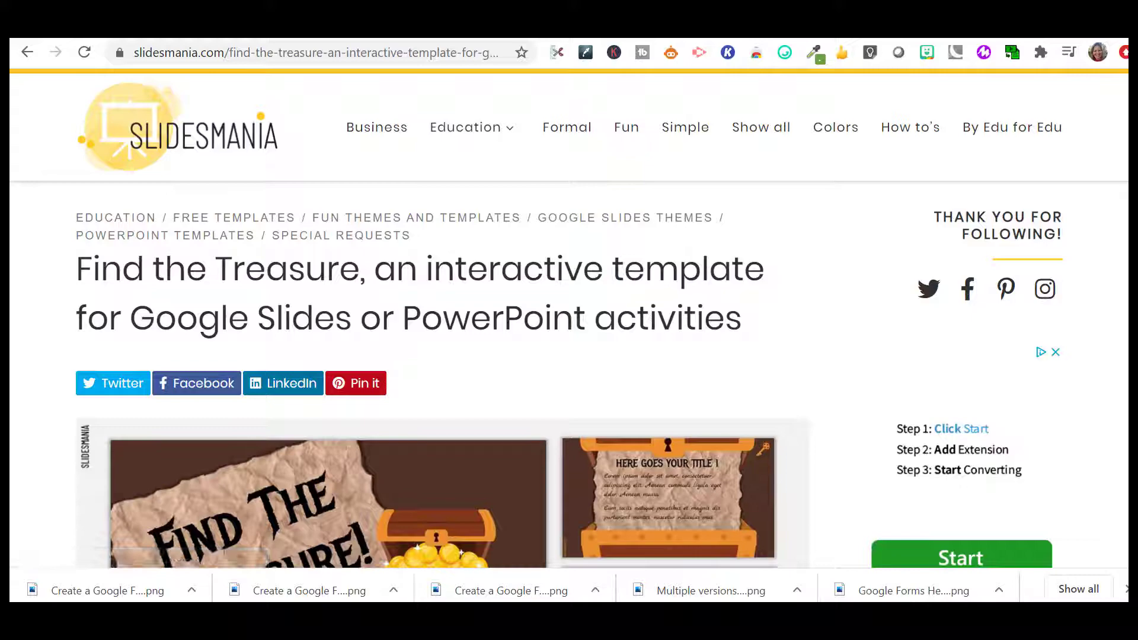
{"action": "scroll", "coordinate": [571, 142], "scroll_direction": "down", "scroll_amount": 3}
{"action": "scroll", "coordinate": [572, 143], "scroll_direction": "down", "scroll_amount": 1}
{"action": "scroll", "coordinate": [572, 142], "scroll_direction": "down", "scroll_amount": 1}
{"action": "scroll", "coordinate": [572, 142], "scroll_direction": "down", "scroll_amount": 5}
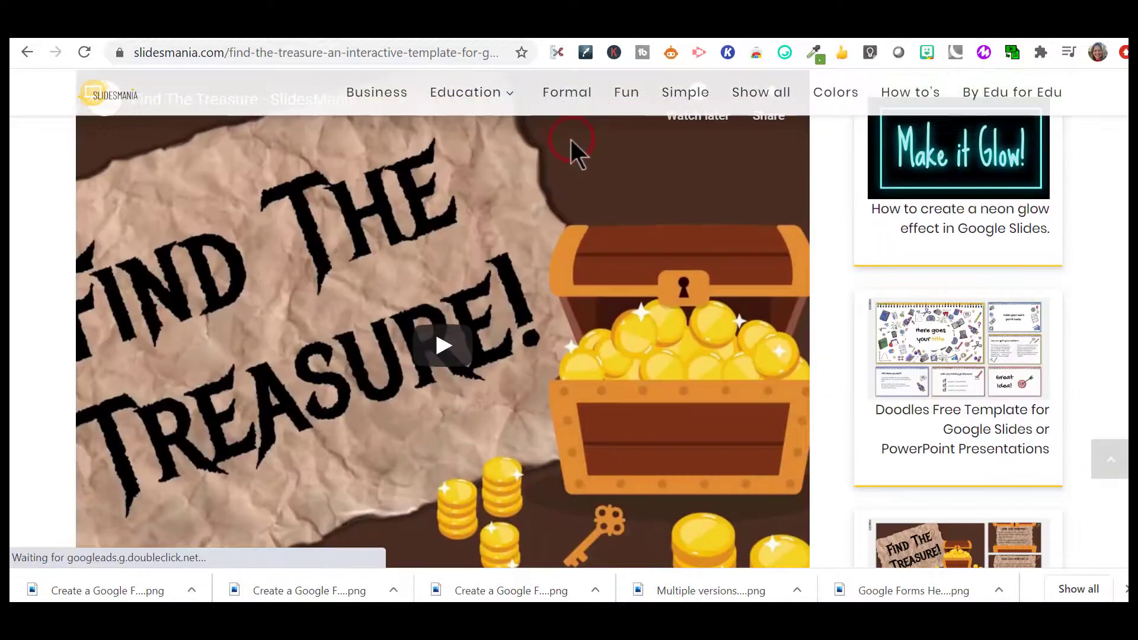
{"action": "scroll", "coordinate": [572, 142], "scroll_direction": "down", "scroll_amount": 1}
{"action": "scroll", "coordinate": [572, 142], "scroll_direction": "down", "scroll_amount": 5}
{"action": "scroll", "coordinate": [572, 142], "scroll_direction": "down", "scroll_amount": 1}
{"action": "scroll", "coordinate": [571, 142], "scroll_direction": "down", "scroll_amount": 3}
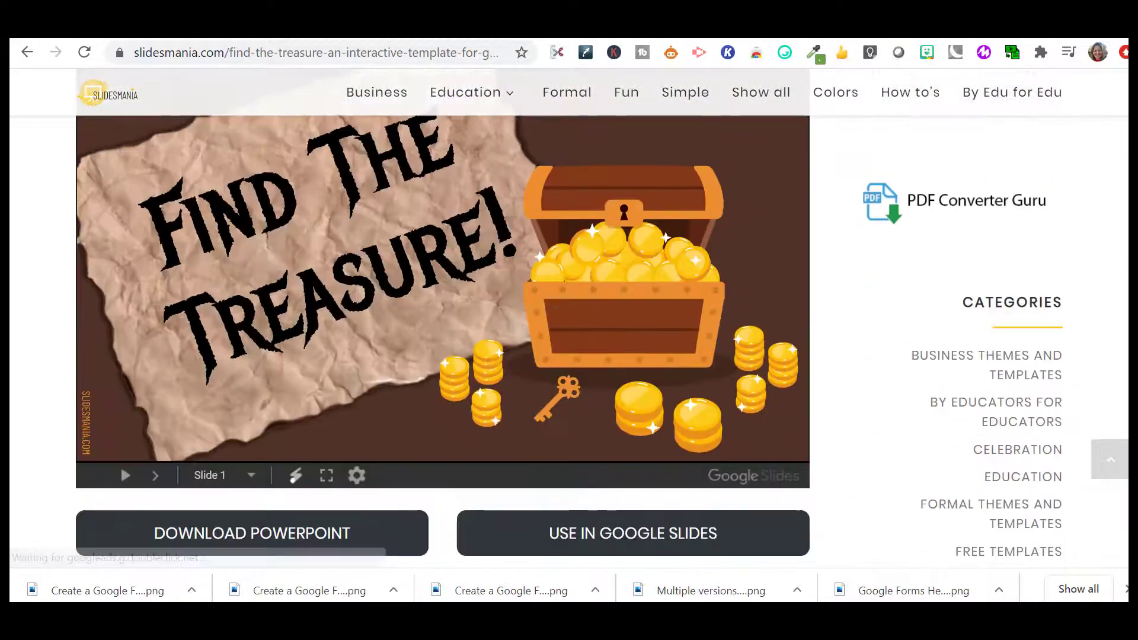
{"action": "scroll", "coordinate": [572, 142], "scroll_direction": "down", "scroll_amount": 3}
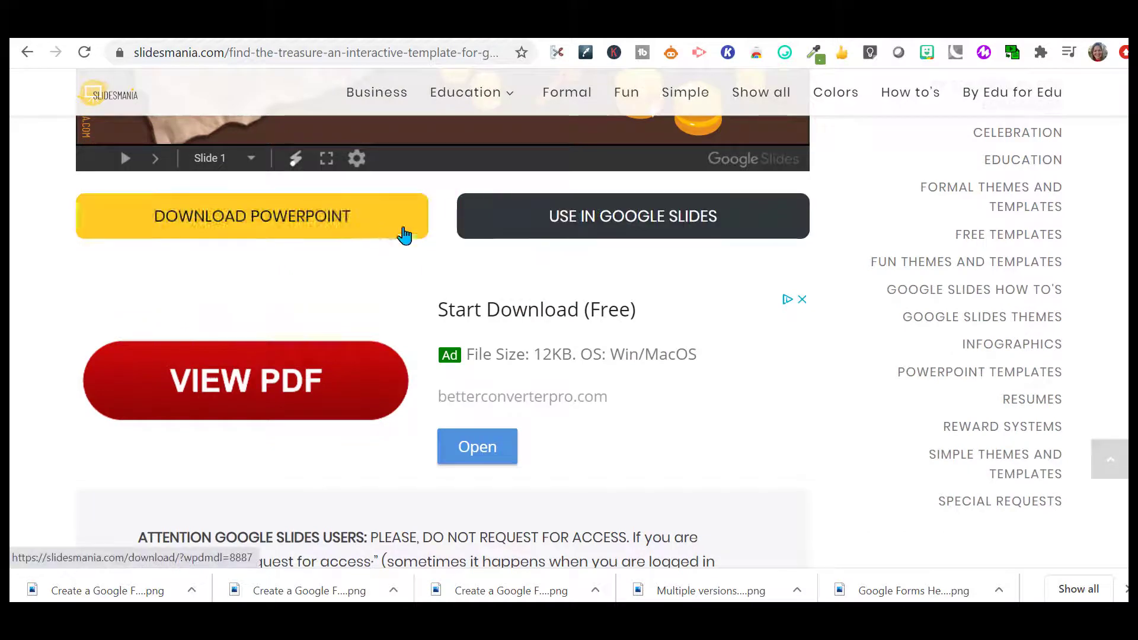
{"action": "left_click", "coordinate": [598, 211]}
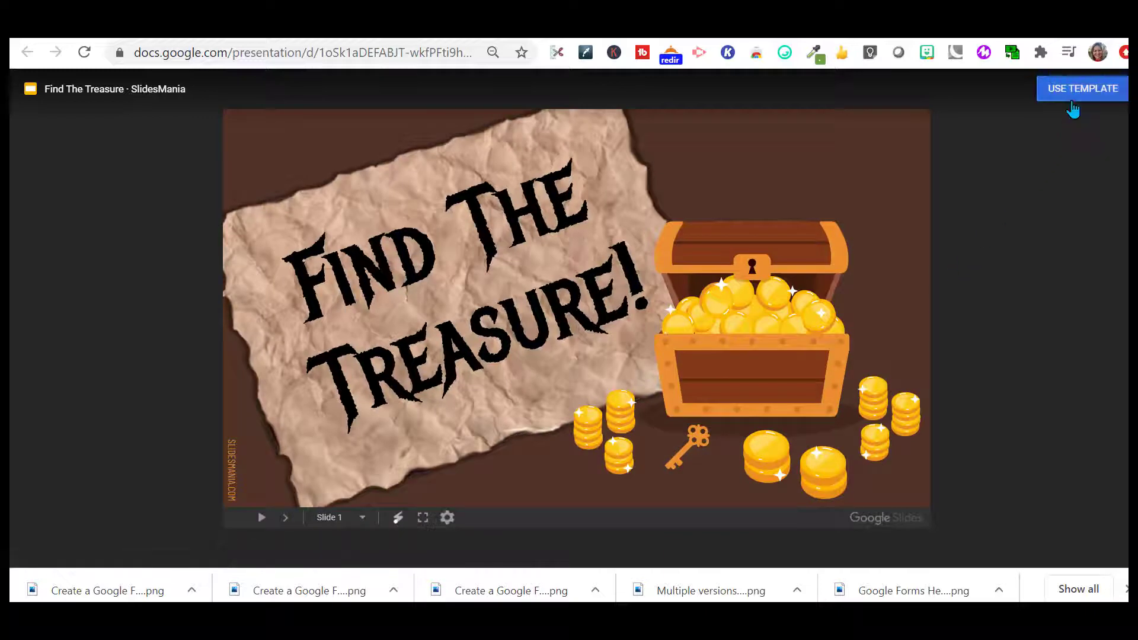
- Make an editable personal copy of the Find the Treasure template
{"action": "left_click", "coordinate": [1073, 103]}
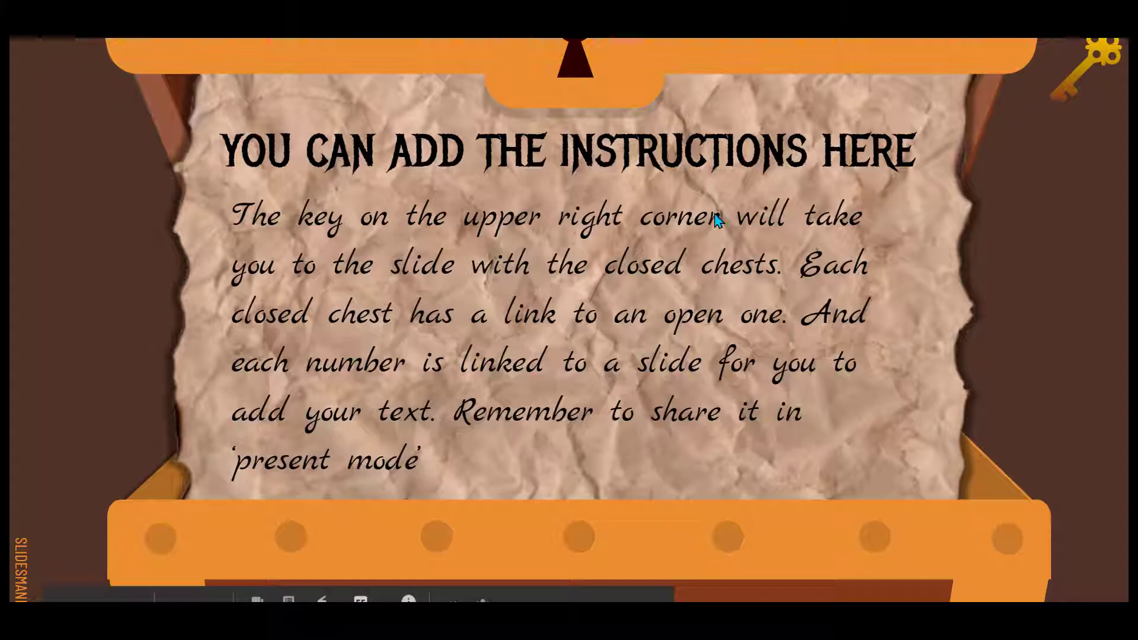
- Test the slideshow by following chest 2 to its content slide, then return to the editor
{"action": "left_click", "coordinate": [1063, 82]}
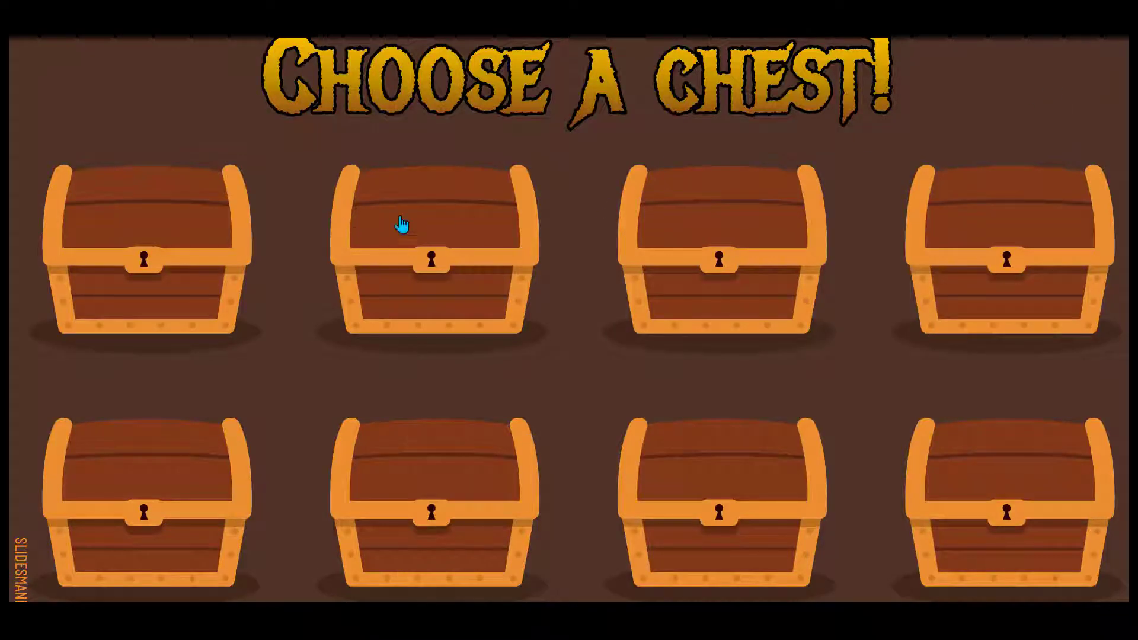
{"action": "left_click", "coordinate": [355, 240]}
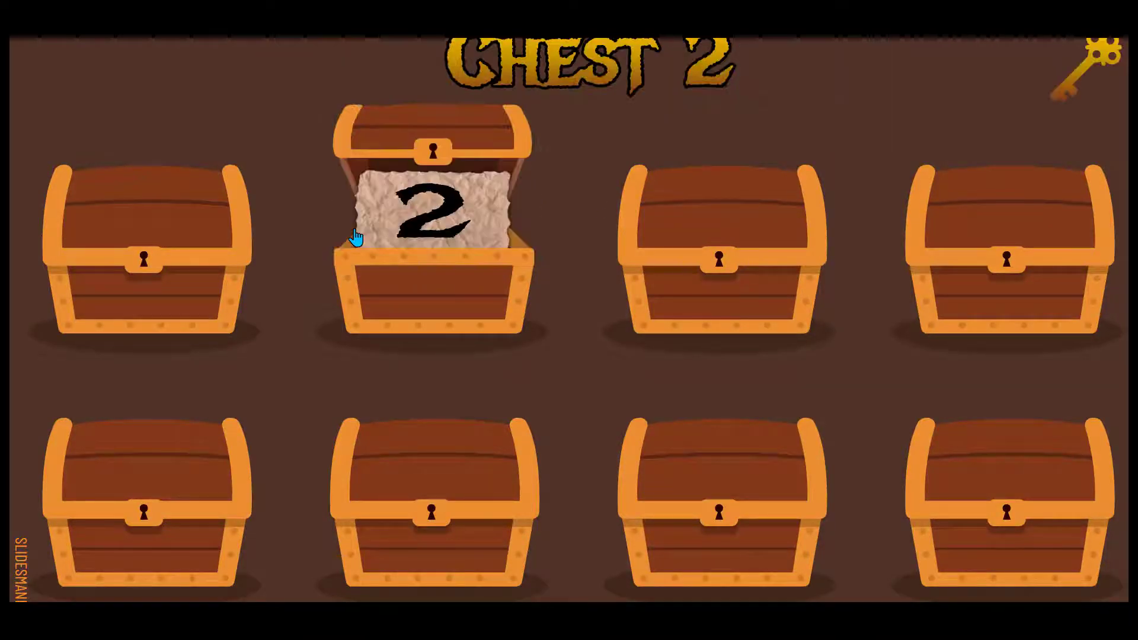
{"action": "left_click", "coordinate": [437, 207]}
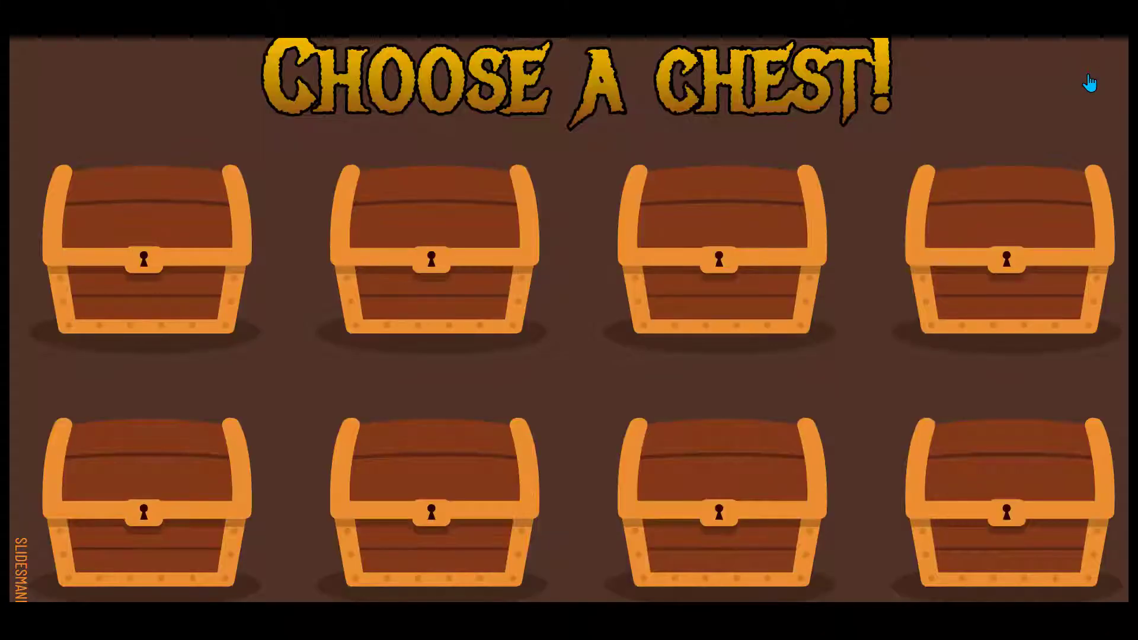
{"action": "key", "text": "Escape"}
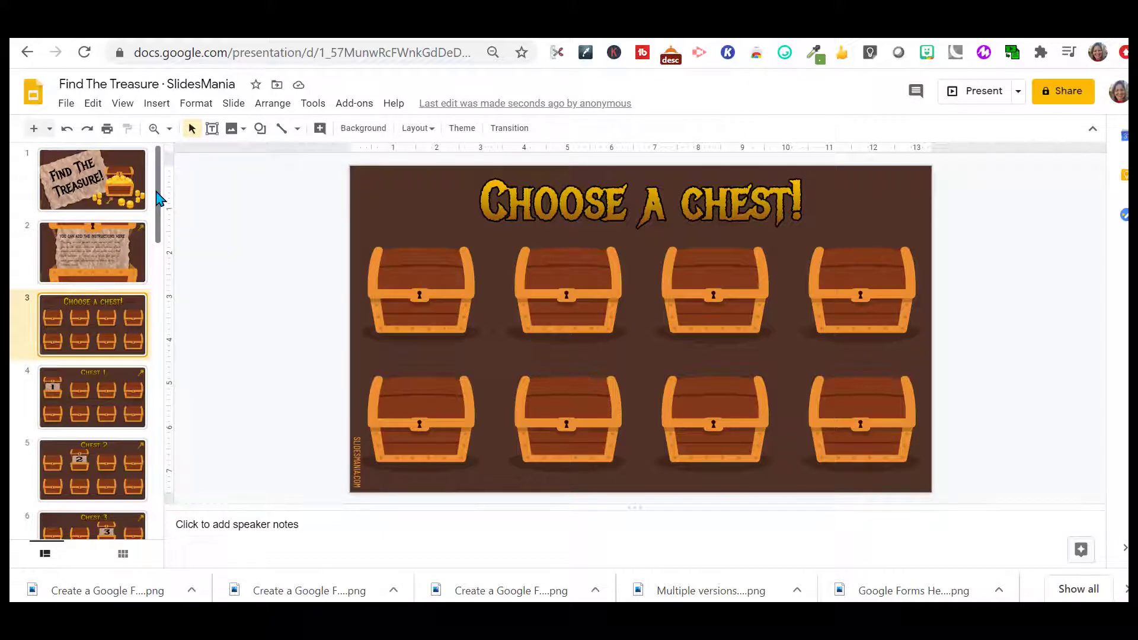
- Inspect the Find The and Treasure! word art on the title slide without changing it
{"action": "left_click", "coordinate": [84, 200]}
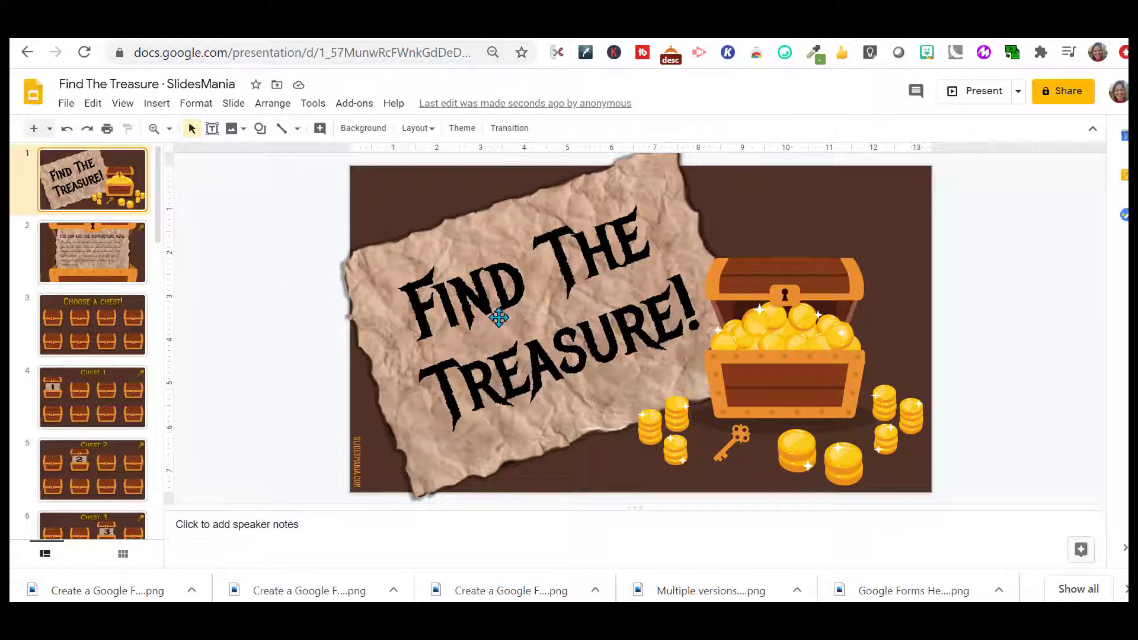
{"action": "double_click", "coordinate": [484, 304]}
{"action": "key", "text": "Return"}
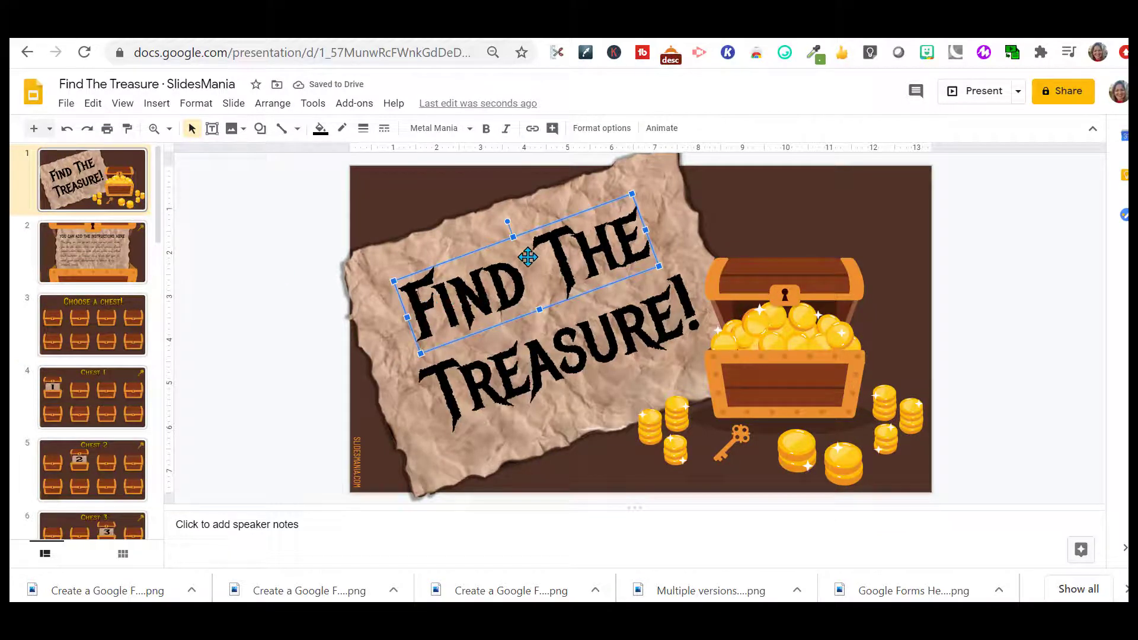
{"action": "double_click", "coordinate": [521, 275]}
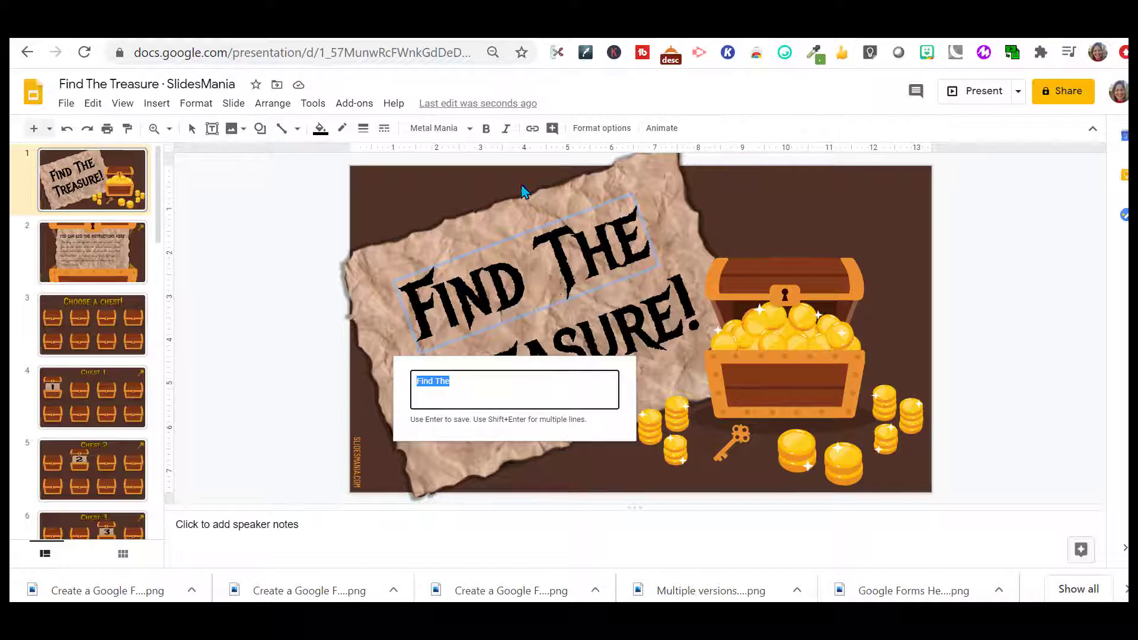
{"action": "left_click", "coordinate": [447, 406]}
{"action": "double_click", "coordinate": [476, 400]}
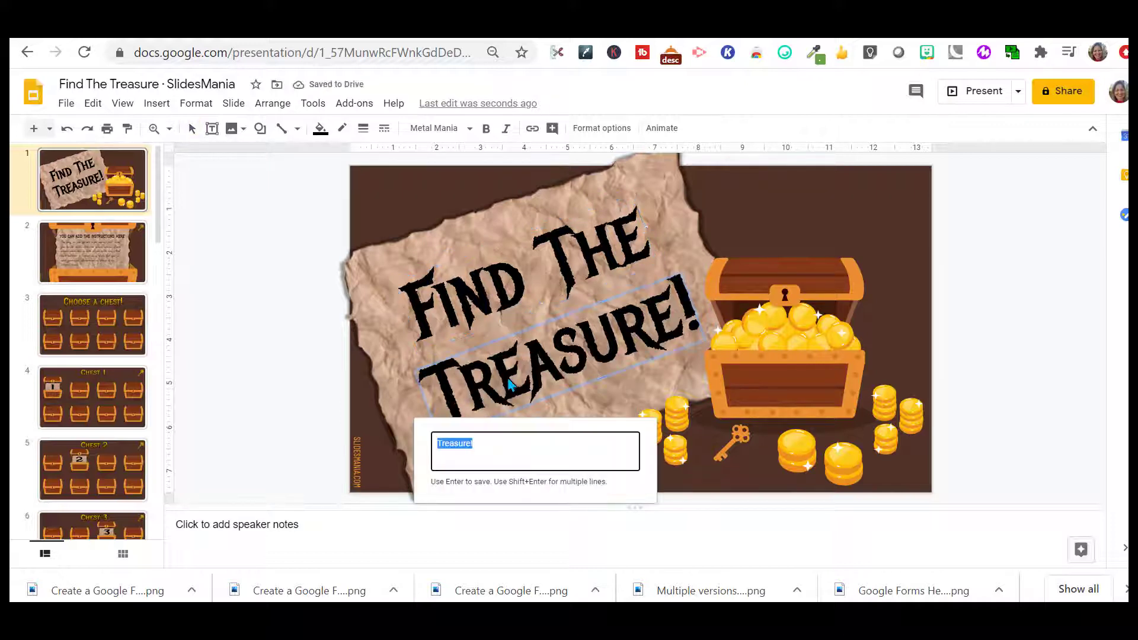
{"action": "key", "text": "Return"}
{"action": "left_click", "coordinate": [766, 329]}
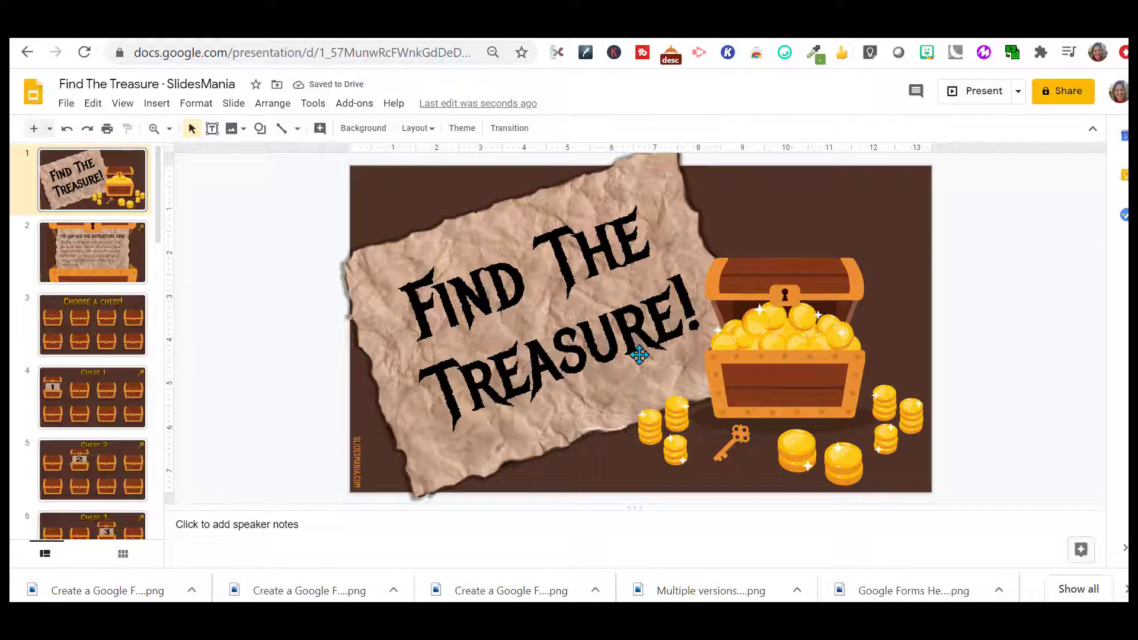
- Retitle the instructions slide 'You can type your message here' and go to the Choose a chest! slide
{"action": "left_click", "coordinate": [74, 253]}
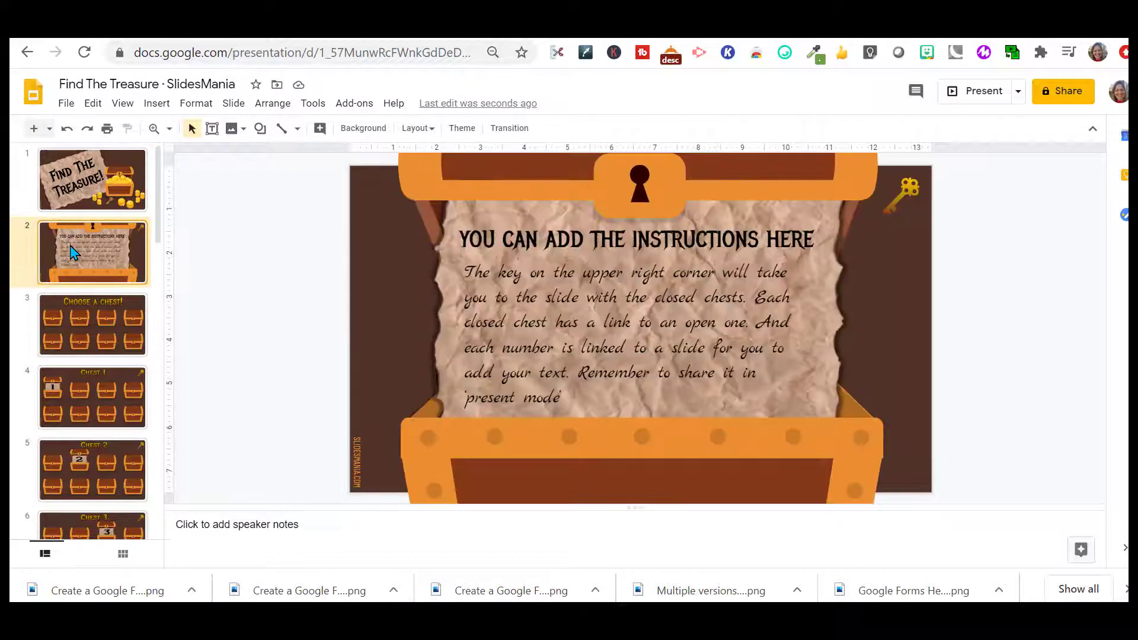
{"action": "left_click", "coordinate": [486, 234]}
{"action": "key", "text": "BackSpace"}
{"action": "key", "text": "BackSpace"}
{"action": "key", "text": "BackSpace"}
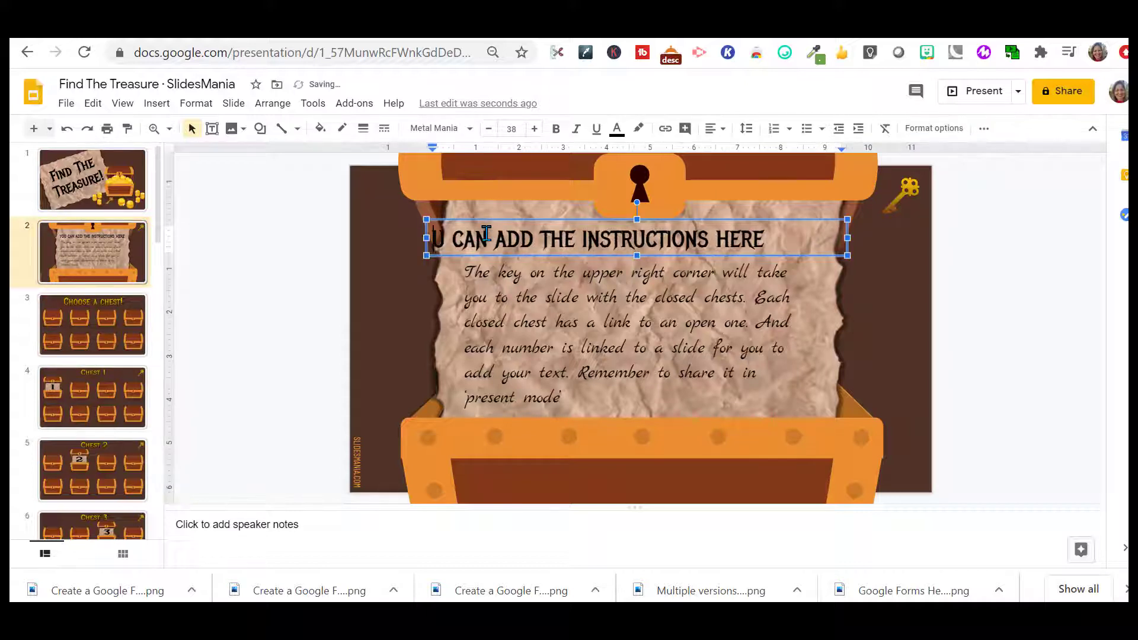
{"action": "key", "text": "Delete"}
{"action": "key", "text": "Delete"}
{"action": "key", "text": "Delete"}
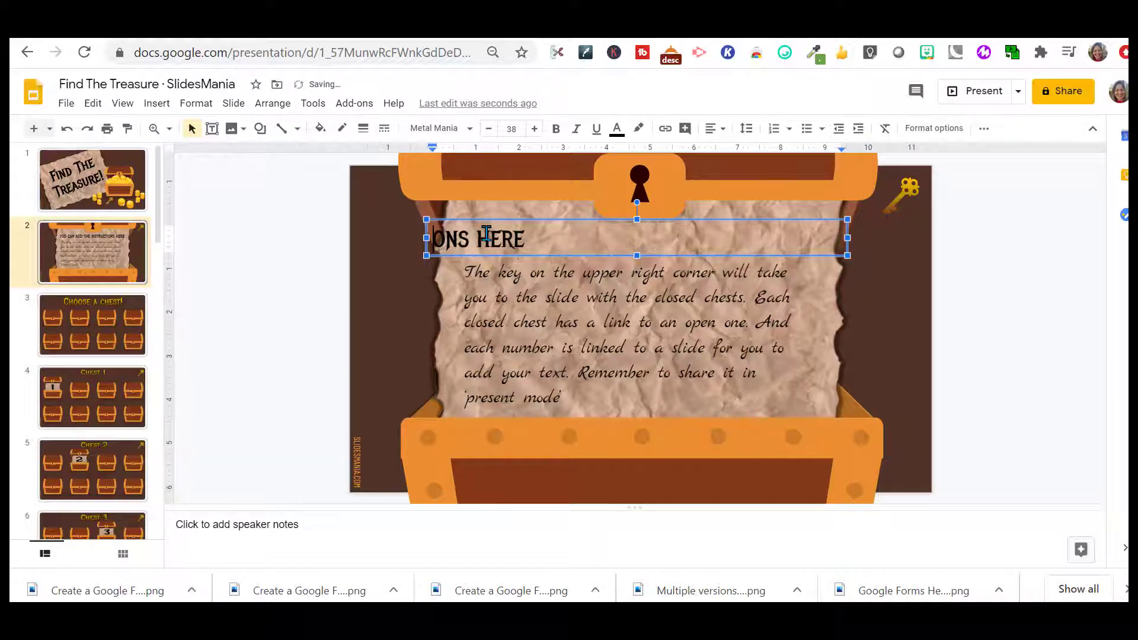
{"action": "key", "text": "Delete"}
{"action": "key", "text": "Delete"}
{"action": "key", "text": "Delete"}
{"action": "key", "text": "Delete"}
{"action": "key", "text": "Delete"}
{"action": "key", "text": "Delete"}
{"action": "key", "text": "Delete"}
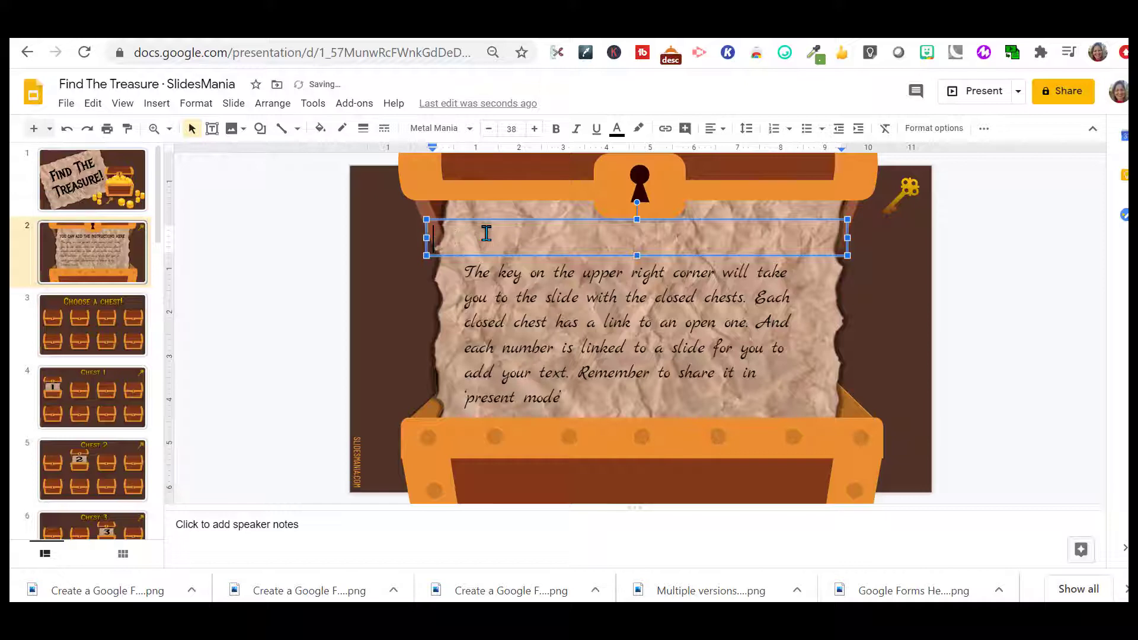
{"action": "type", "text": "YOU CAN TYPE YOUR MESSAGE HERE"}
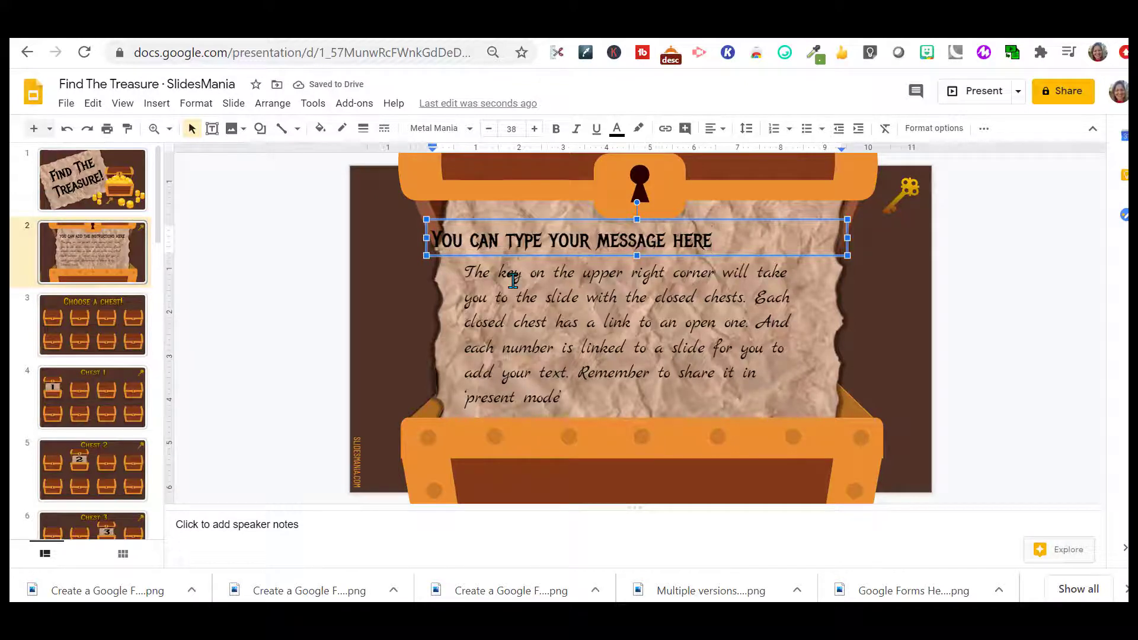
{"action": "double_click", "coordinate": [513, 277]}
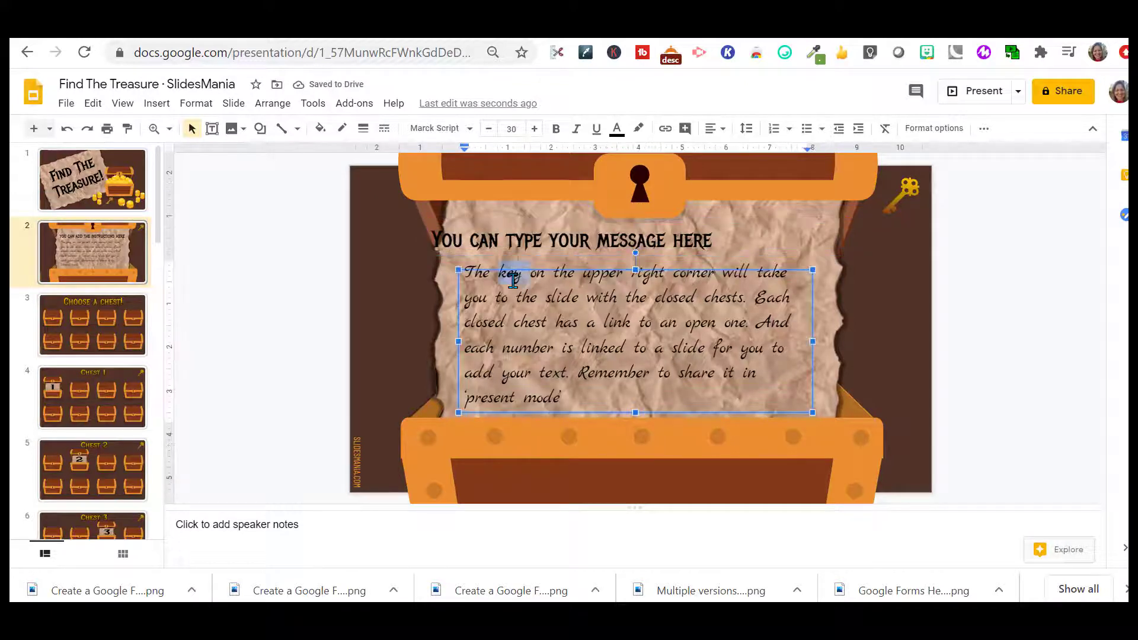
{"action": "left_click", "coordinate": [89, 332]}
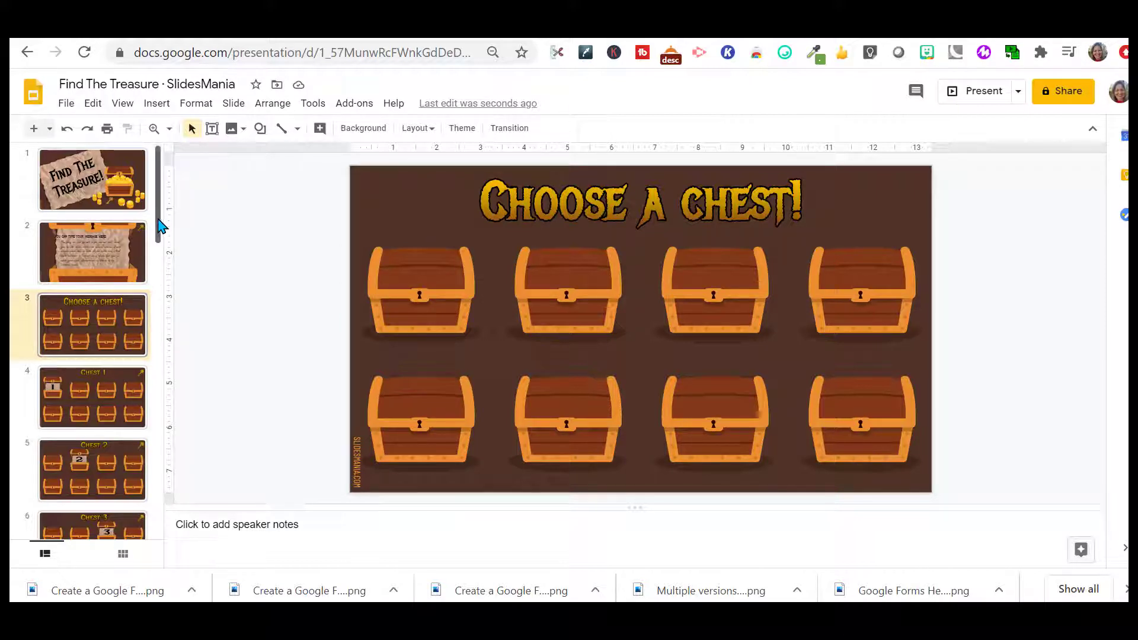
{"action": "left_click_drag", "start_coordinate": [157, 228], "coordinate": [161, 267]}
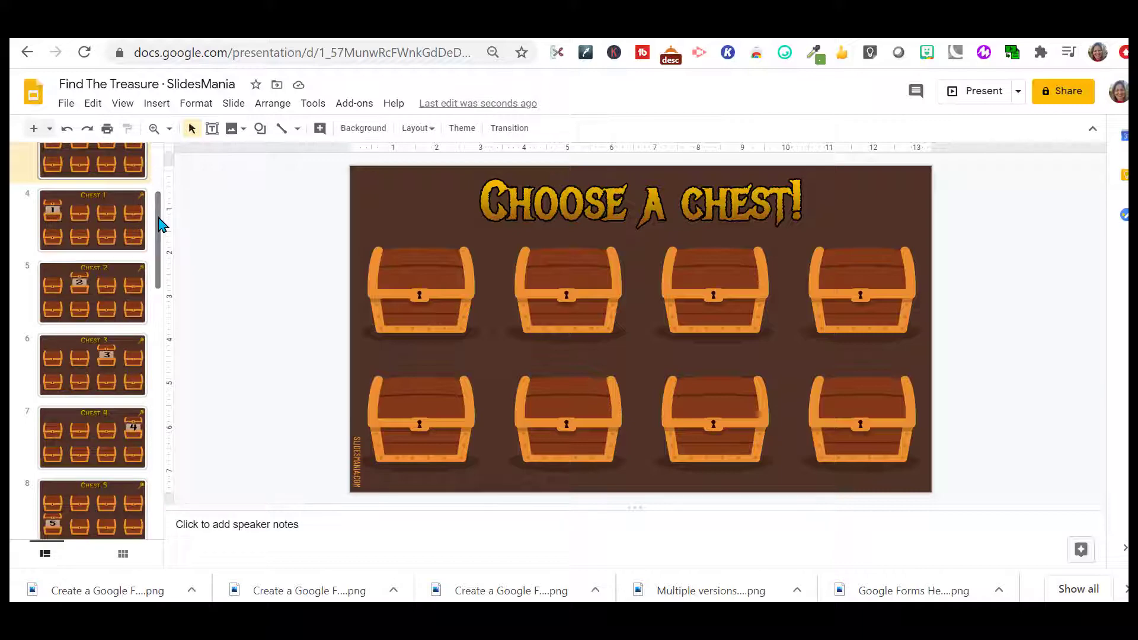
{"action": "left_click_drag", "start_coordinate": [165, 217], "coordinate": [162, 346]}
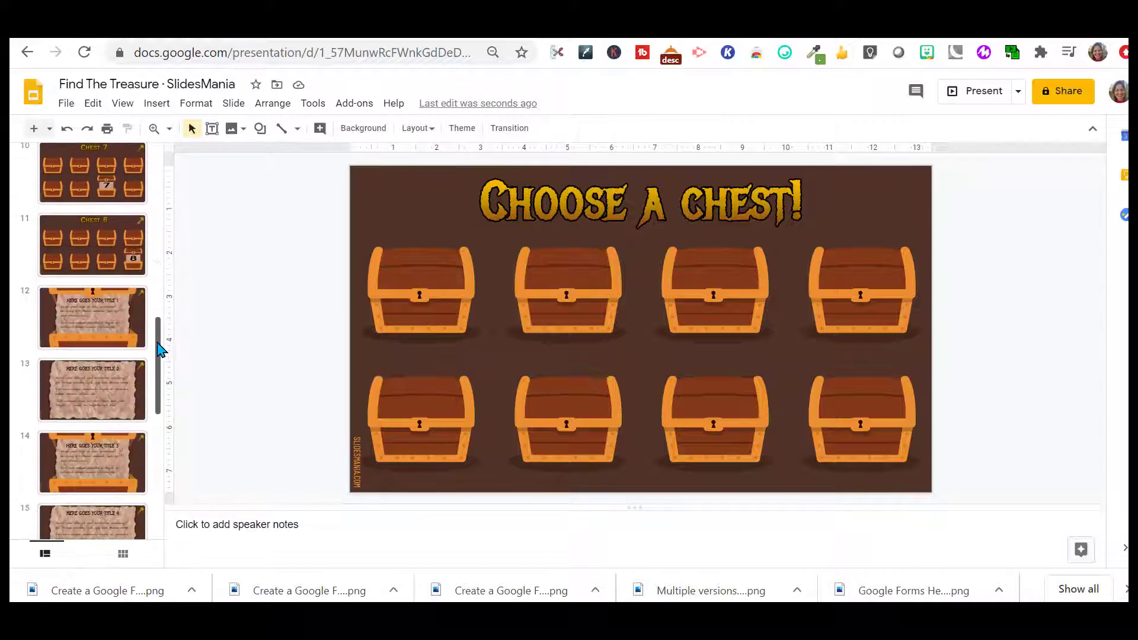
- Change the first chest content slide's title to 'Happy Number 1'
{"action": "left_click", "coordinate": [115, 326]}
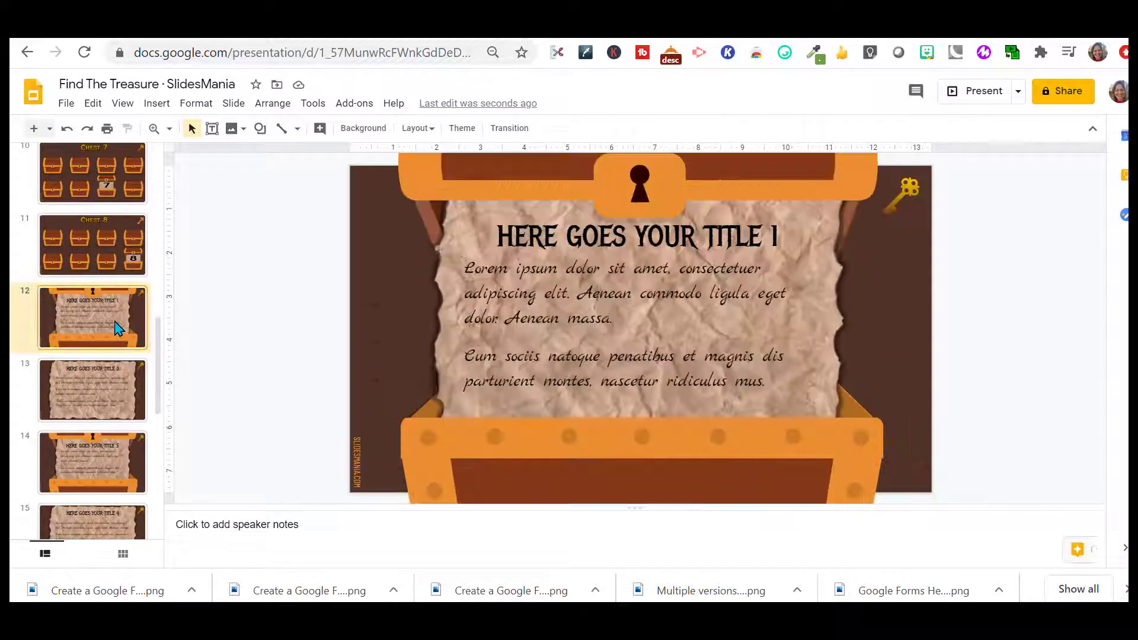
{"action": "double_click", "coordinate": [528, 238]}
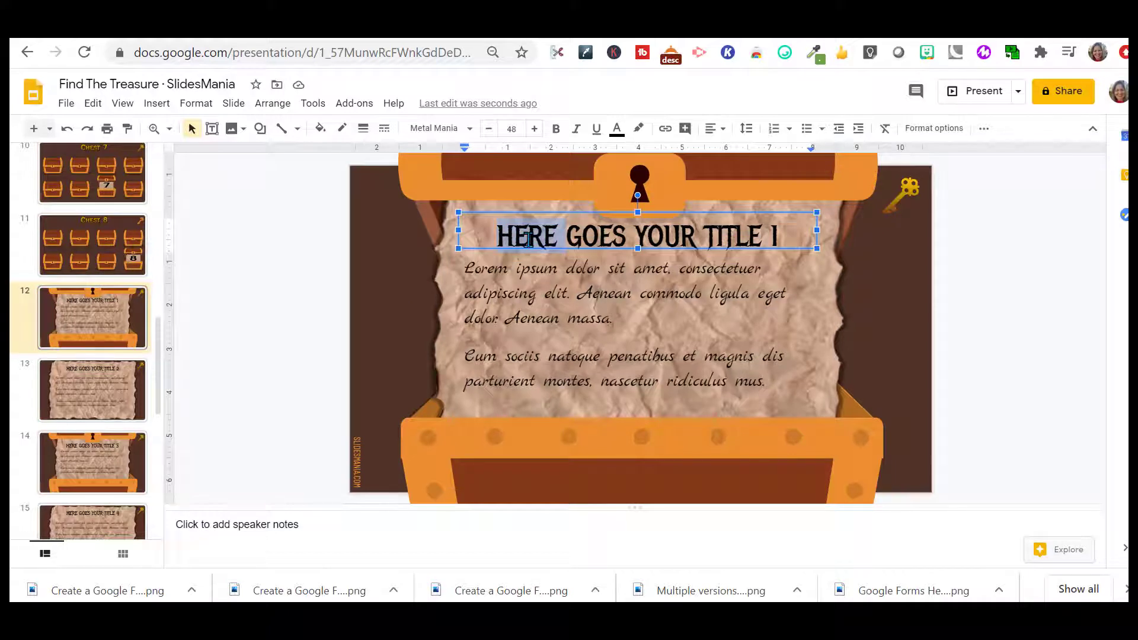
{"action": "key", "text": "Delete"}
{"action": "key", "text": "Delete"}
{"action": "key", "text": "Delete"}
{"action": "key", "text": "Delete"}
{"action": "key", "text": "Delete"}
{"action": "key", "text": "Delete"}
{"action": "key", "text": "Delete"}
{"action": "key", "text": "Delete"}
{"action": "key", "text": "Delete"}
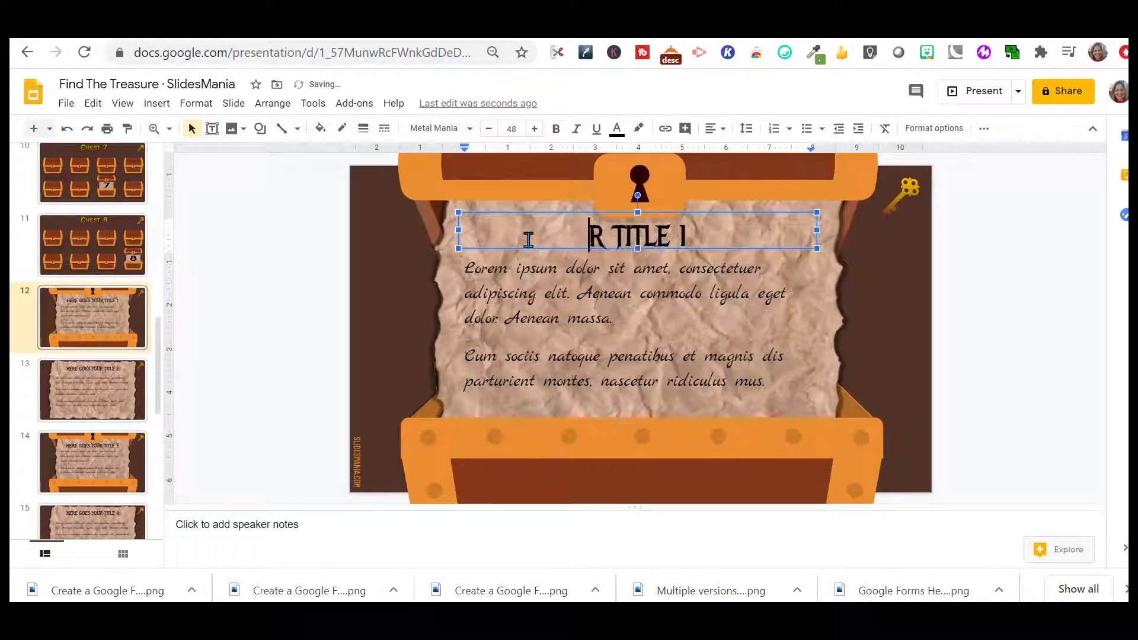
{"action": "key", "text": "Delete"}
{"action": "key", "text": "Delete"}
{"action": "key", "text": "Delete"}
{"action": "key", "text": "Delete"}
{"action": "key", "text": "Delete"}
{"action": "key", "text": "Delete"}
{"action": "key", "text": "Delete"}
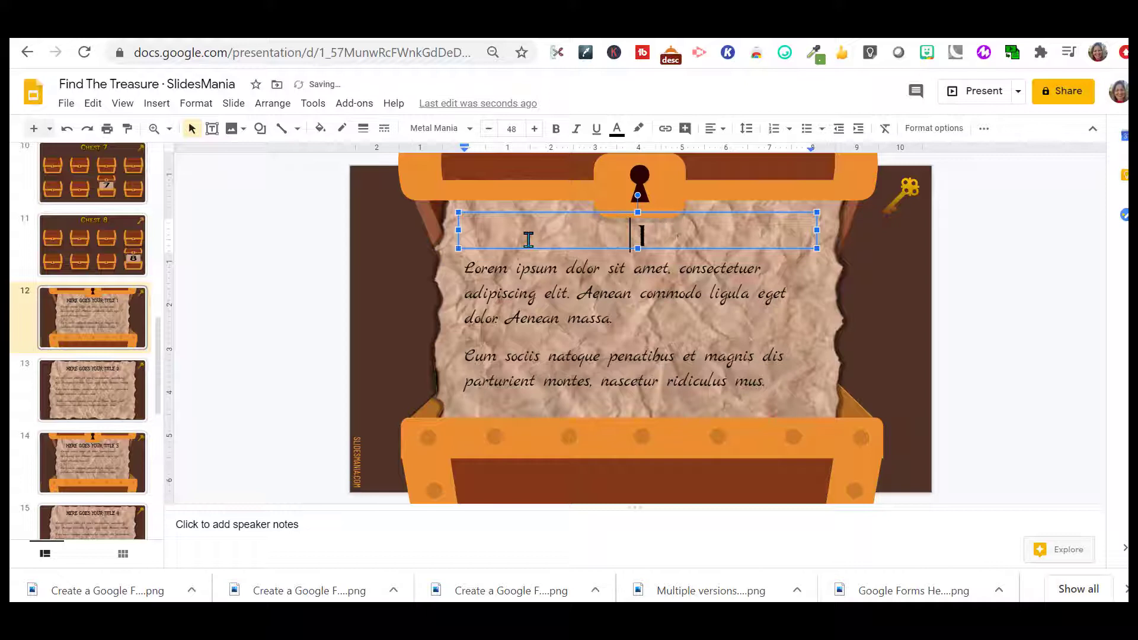
{"action": "type", "text": "Happy Number"}
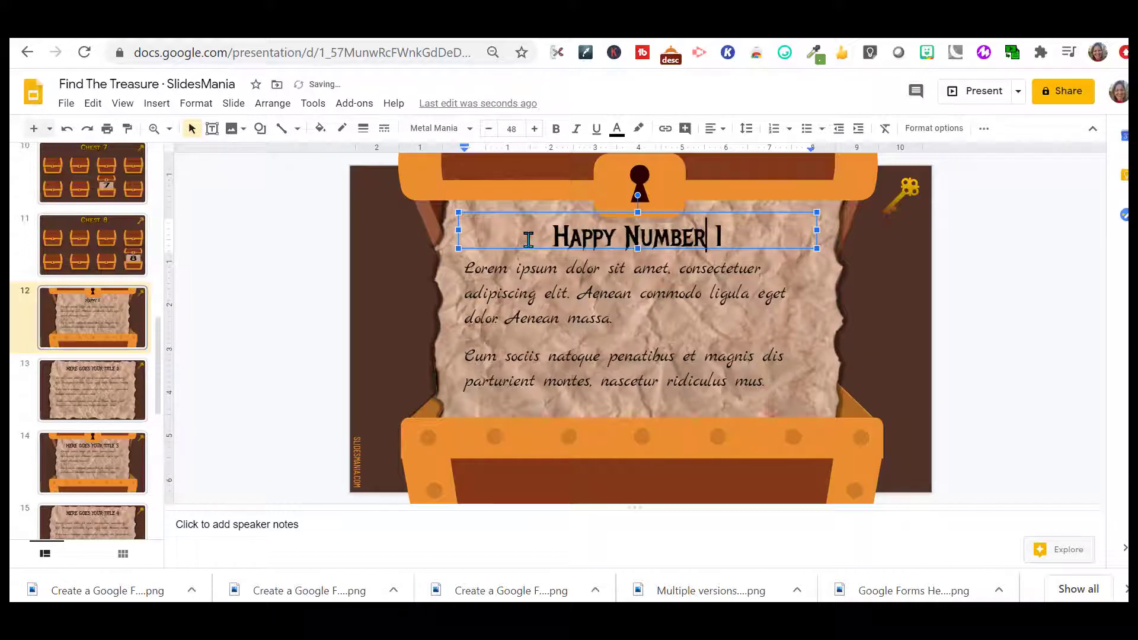
{"action": "double_click", "coordinate": [545, 290]}
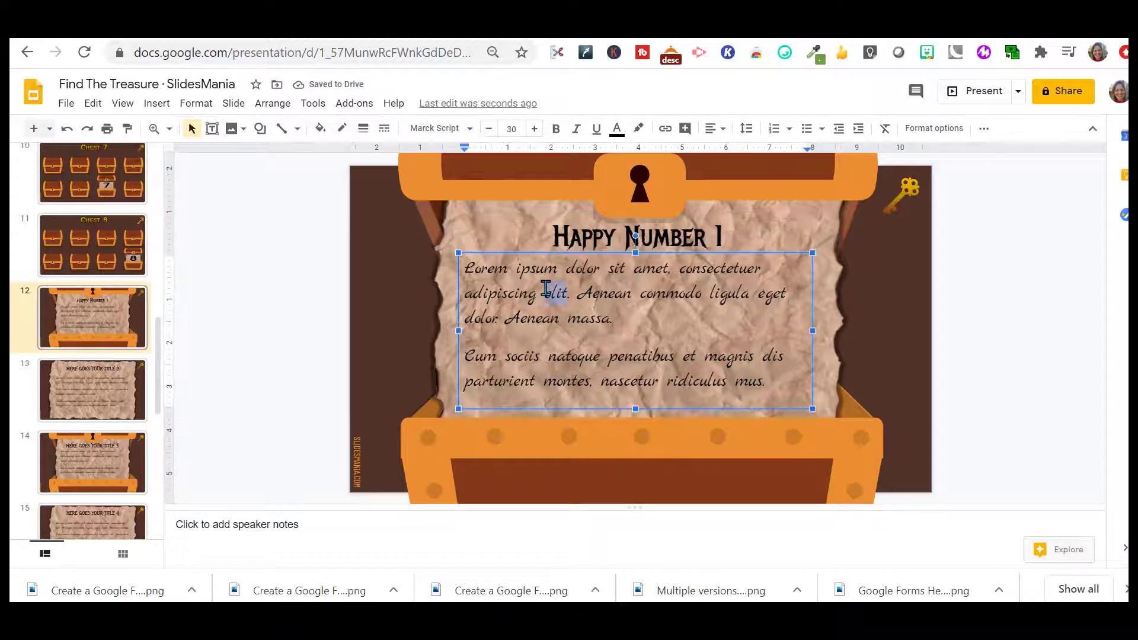
- Browse the chest 2 and chest 7 content slides, selecting their body text without editing
{"action": "left_click", "coordinate": [83, 394]}
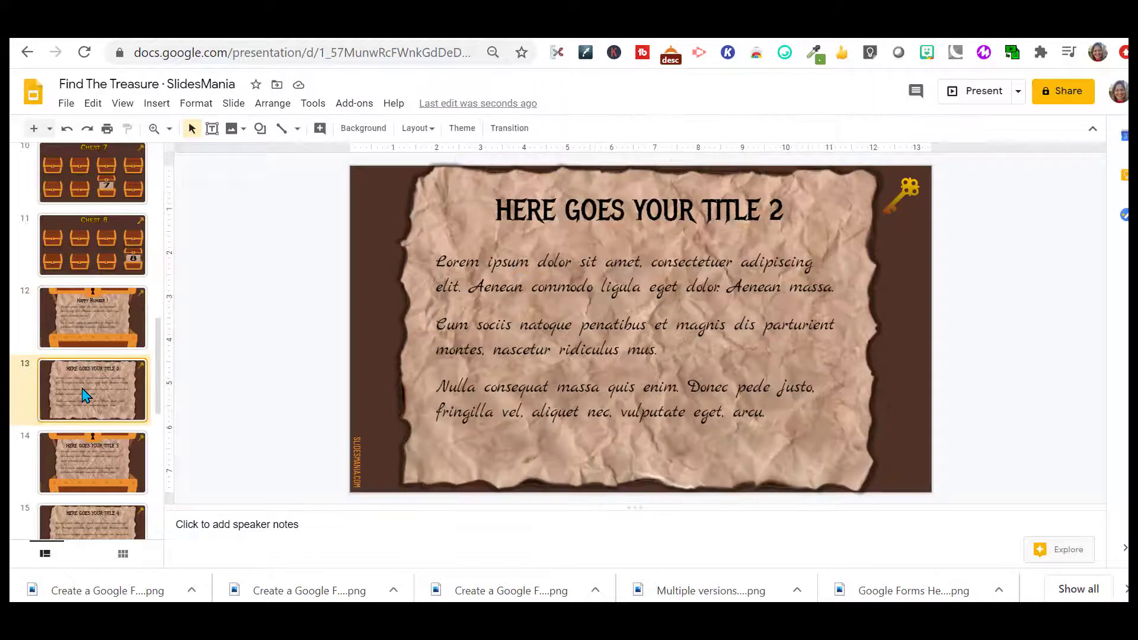
{"action": "left_click", "coordinate": [467, 277]}
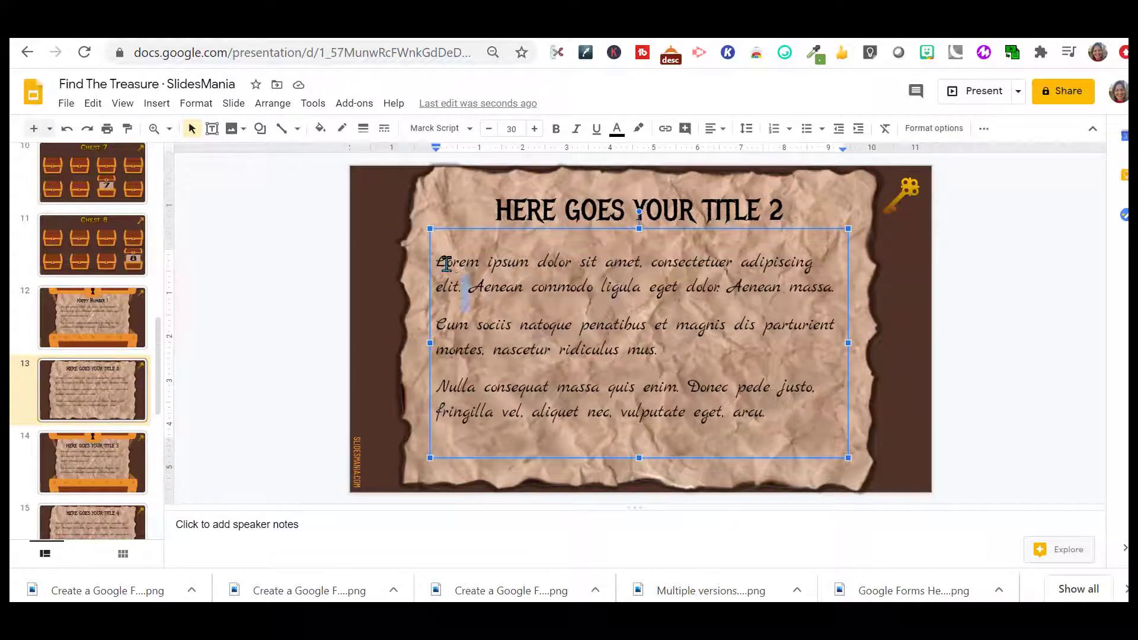
{"action": "left_click_drag", "start_coordinate": [444, 264], "coordinate": [636, 360]}
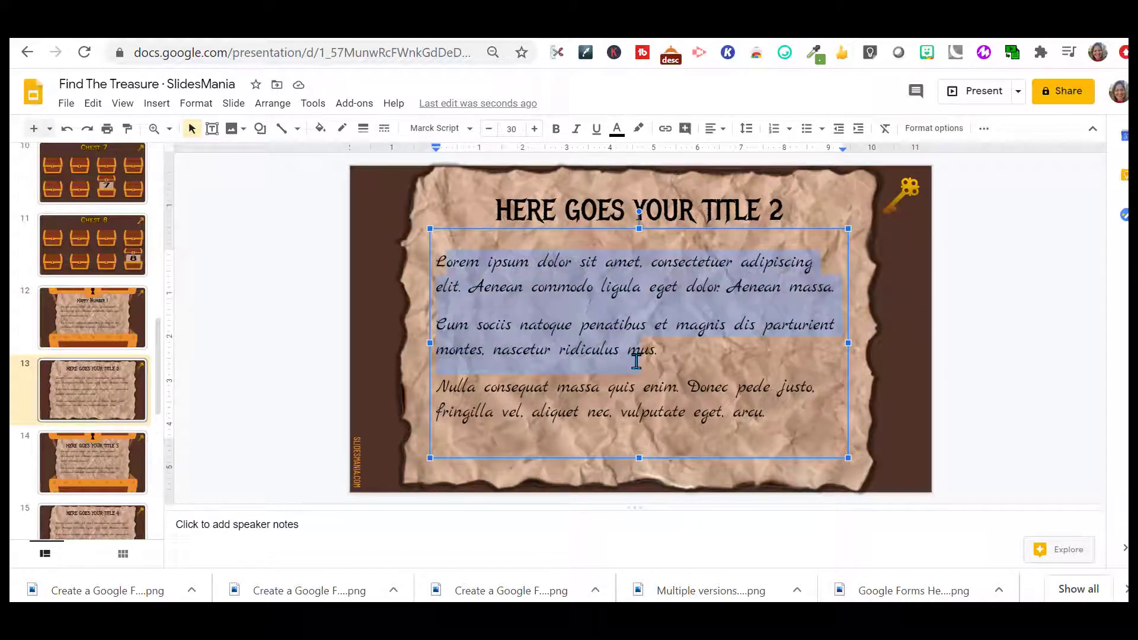
{"action": "left_click_drag", "start_coordinate": [156, 348], "coordinate": [160, 418]}
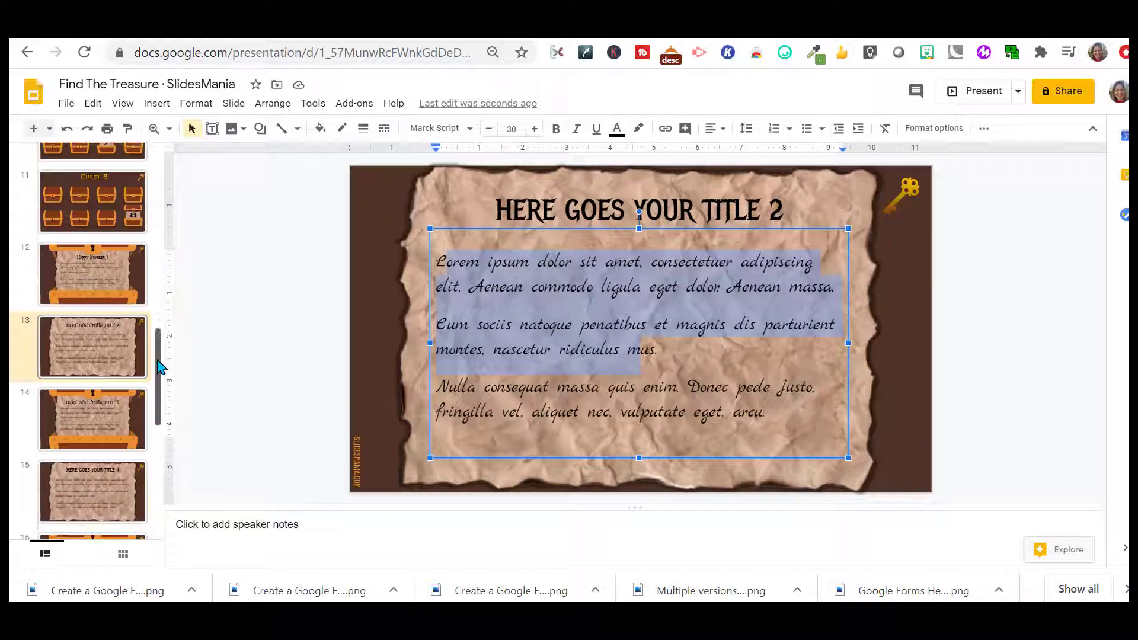
{"action": "left_click", "coordinate": [100, 426]}
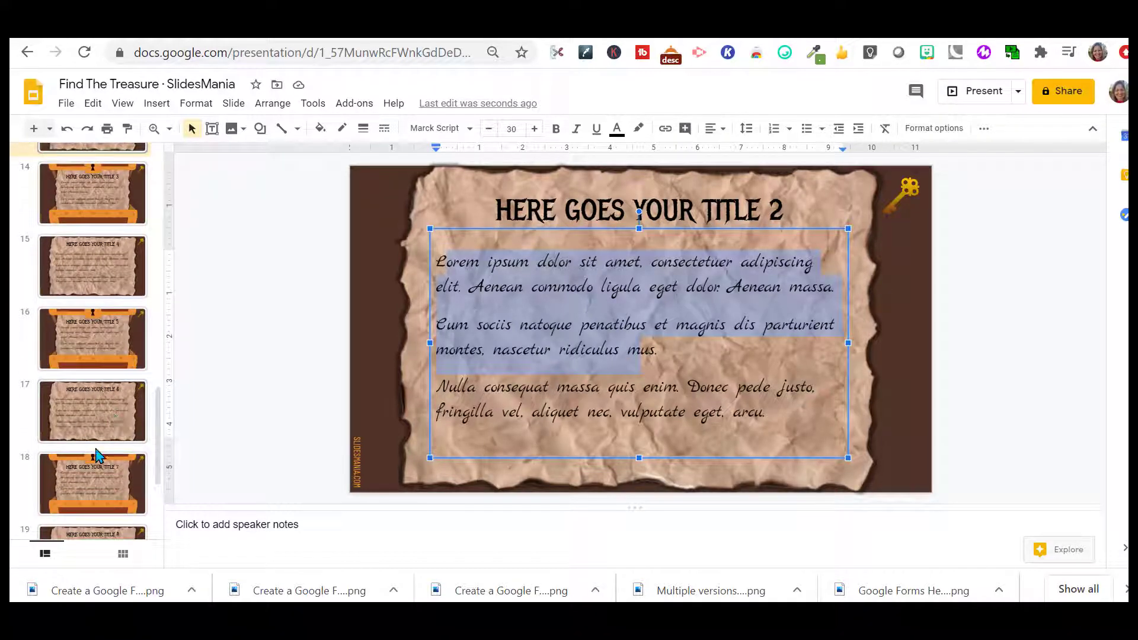
{"action": "left_click", "coordinate": [102, 485]}
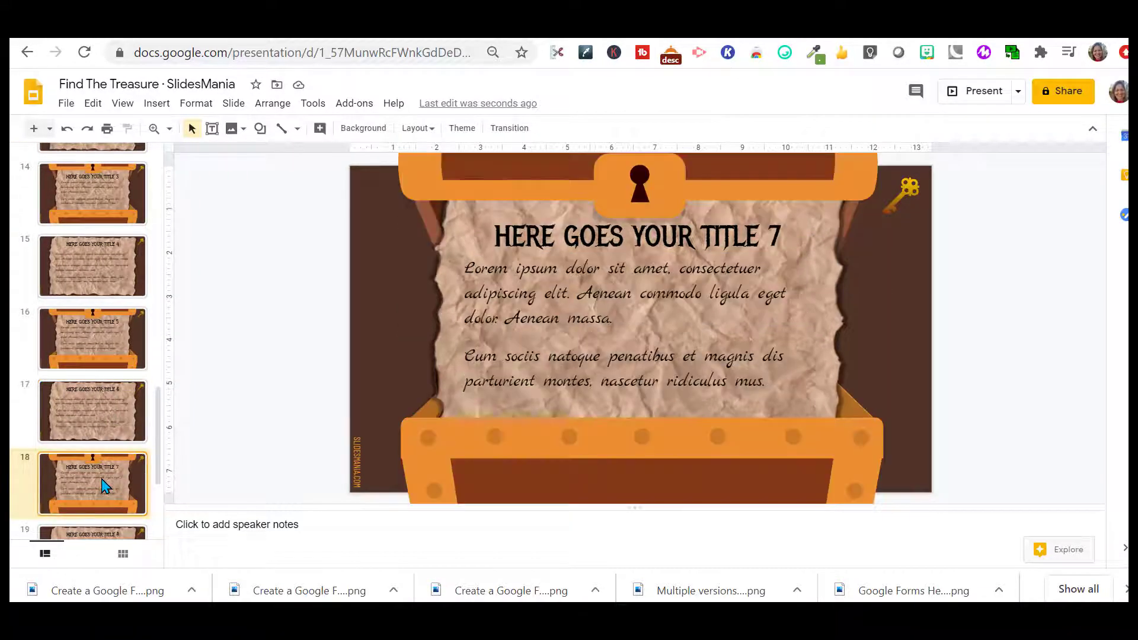
{"action": "left_click", "coordinate": [631, 272]}
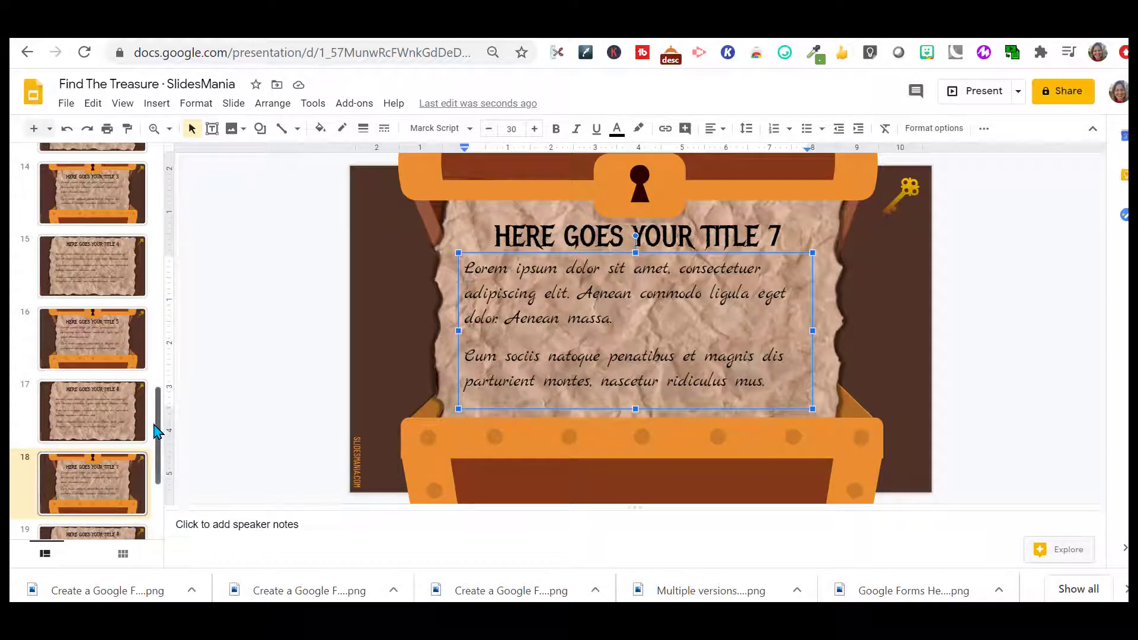
{"action": "left_click_drag", "start_coordinate": [154, 431], "coordinate": [158, 170]}
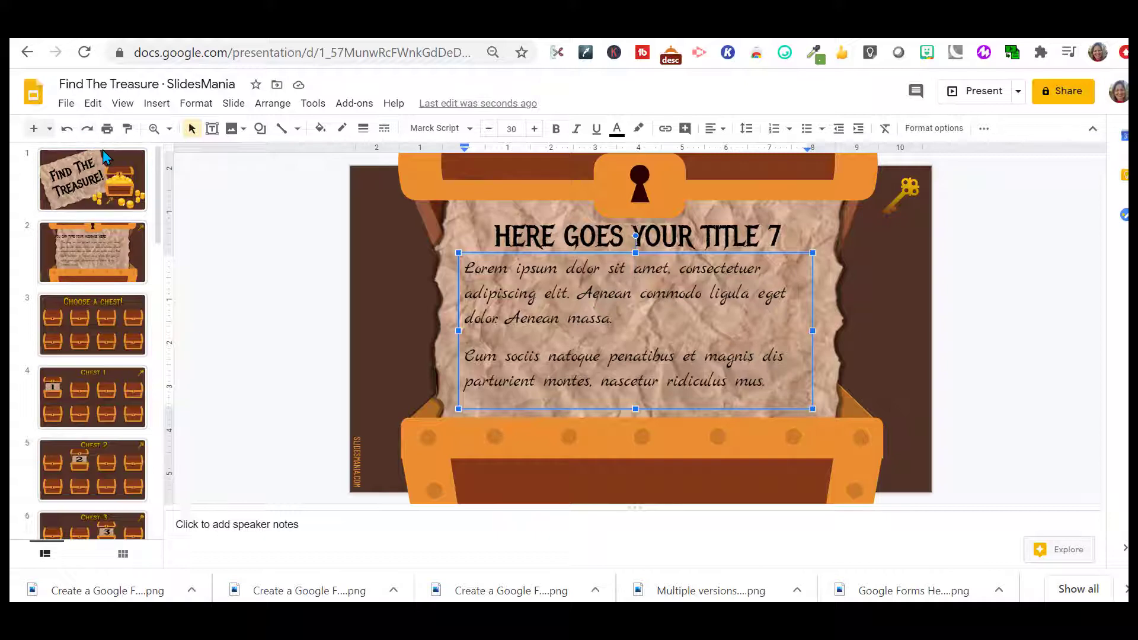
- Preview the available slide layouts, then show the View menu options
{"action": "left_click", "coordinate": [50, 130]}
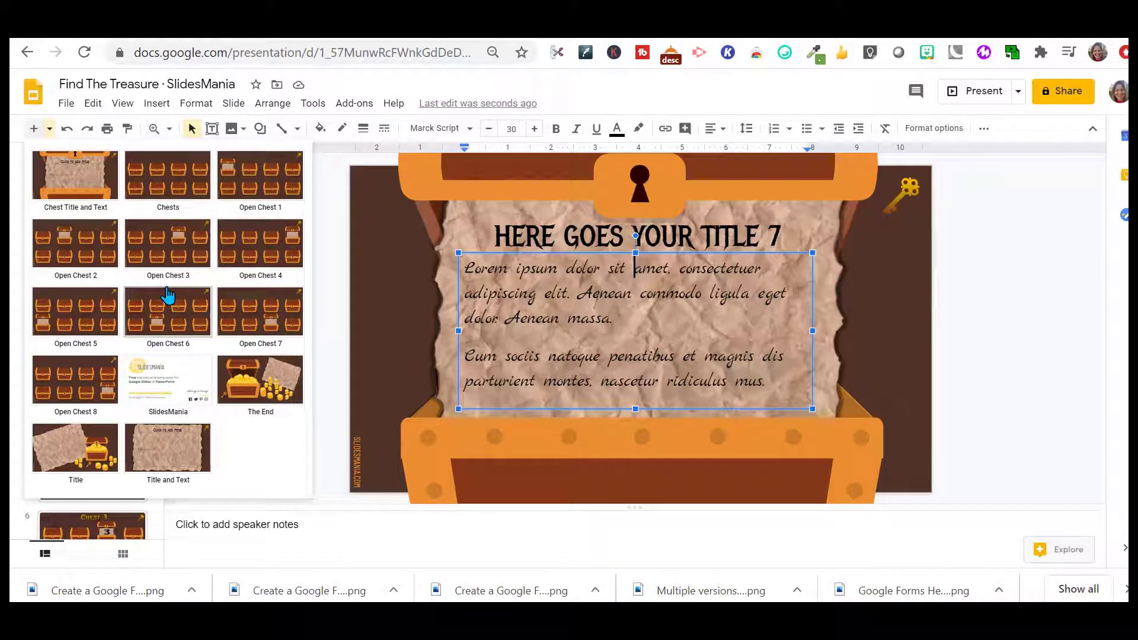
{"action": "left_click", "coordinate": [123, 103]}
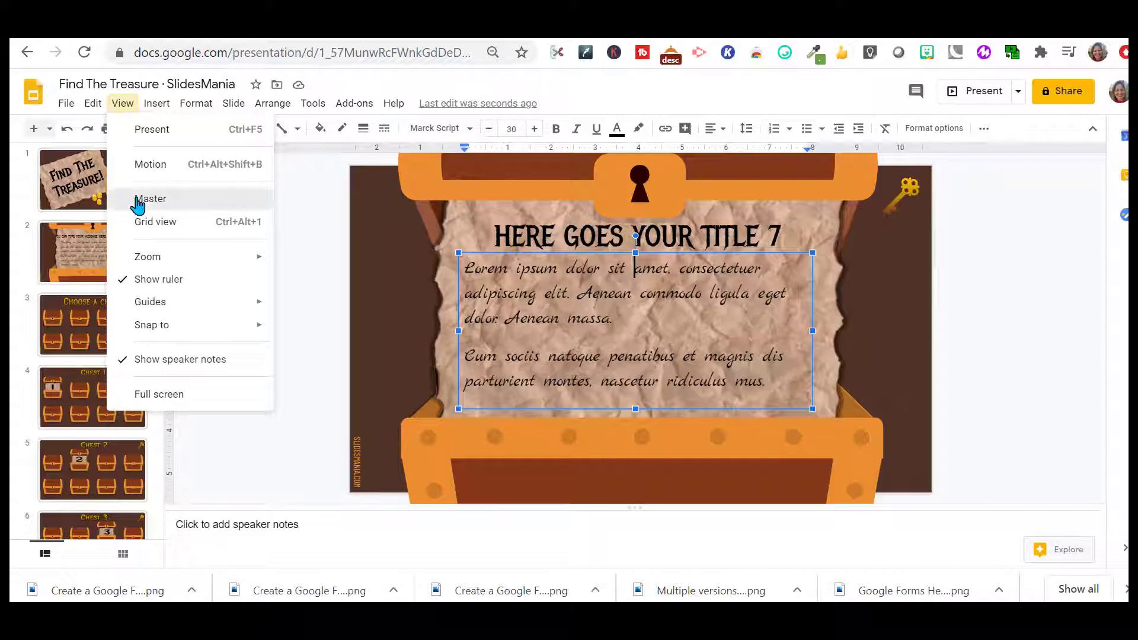
- Switch to the master editor showing the Chest Title and Text layout
{"action": "left_click", "coordinate": [143, 199]}
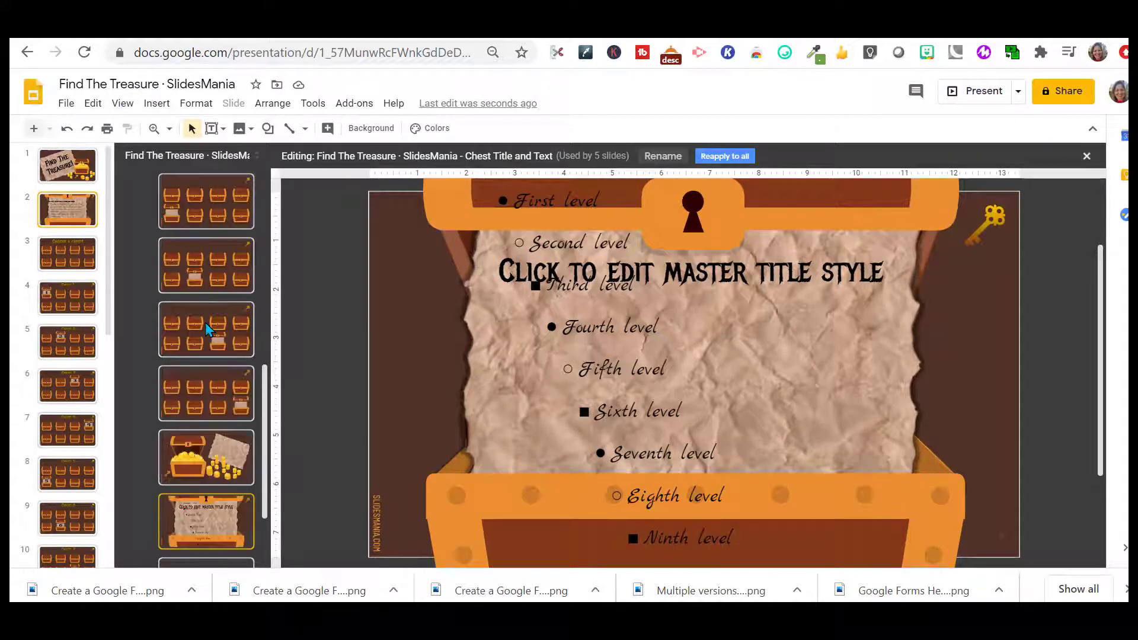